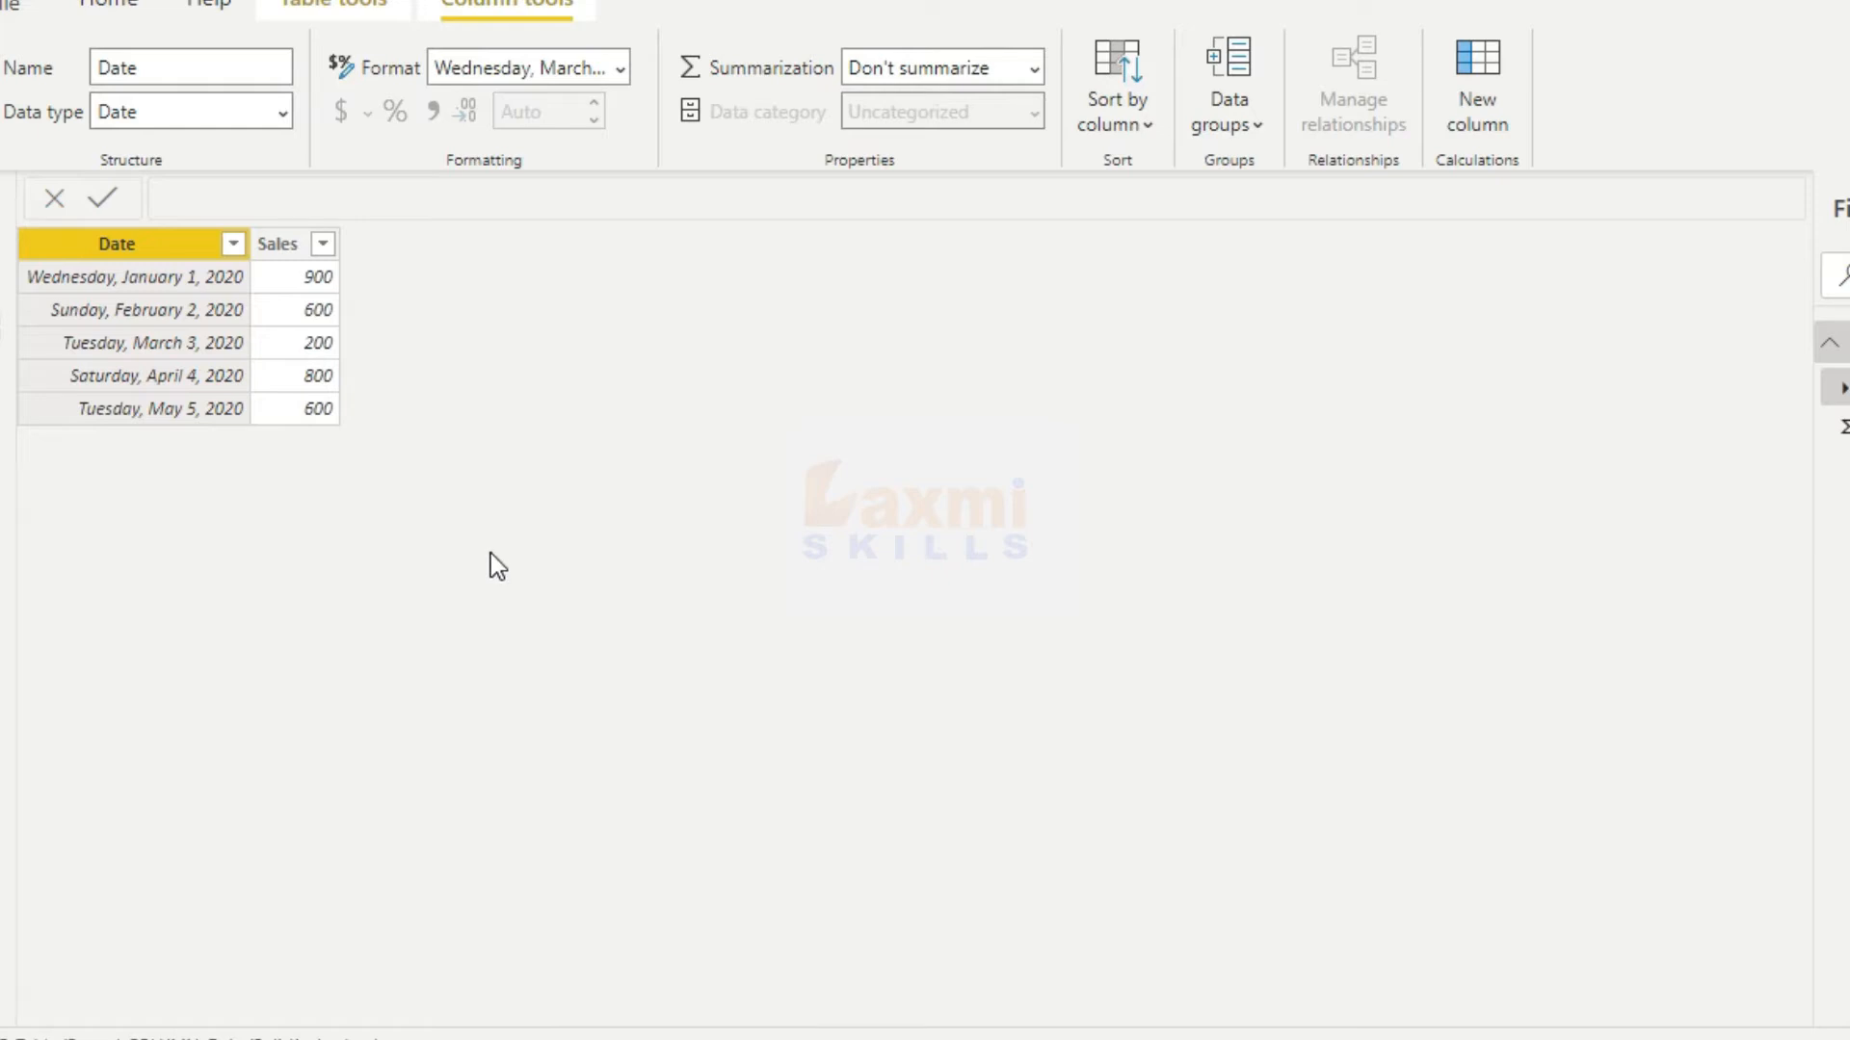
# Add a calculated column to the table and start its formula with WEEKNUM on 'Table'[Date]
pyautogui.click(1481, 71)
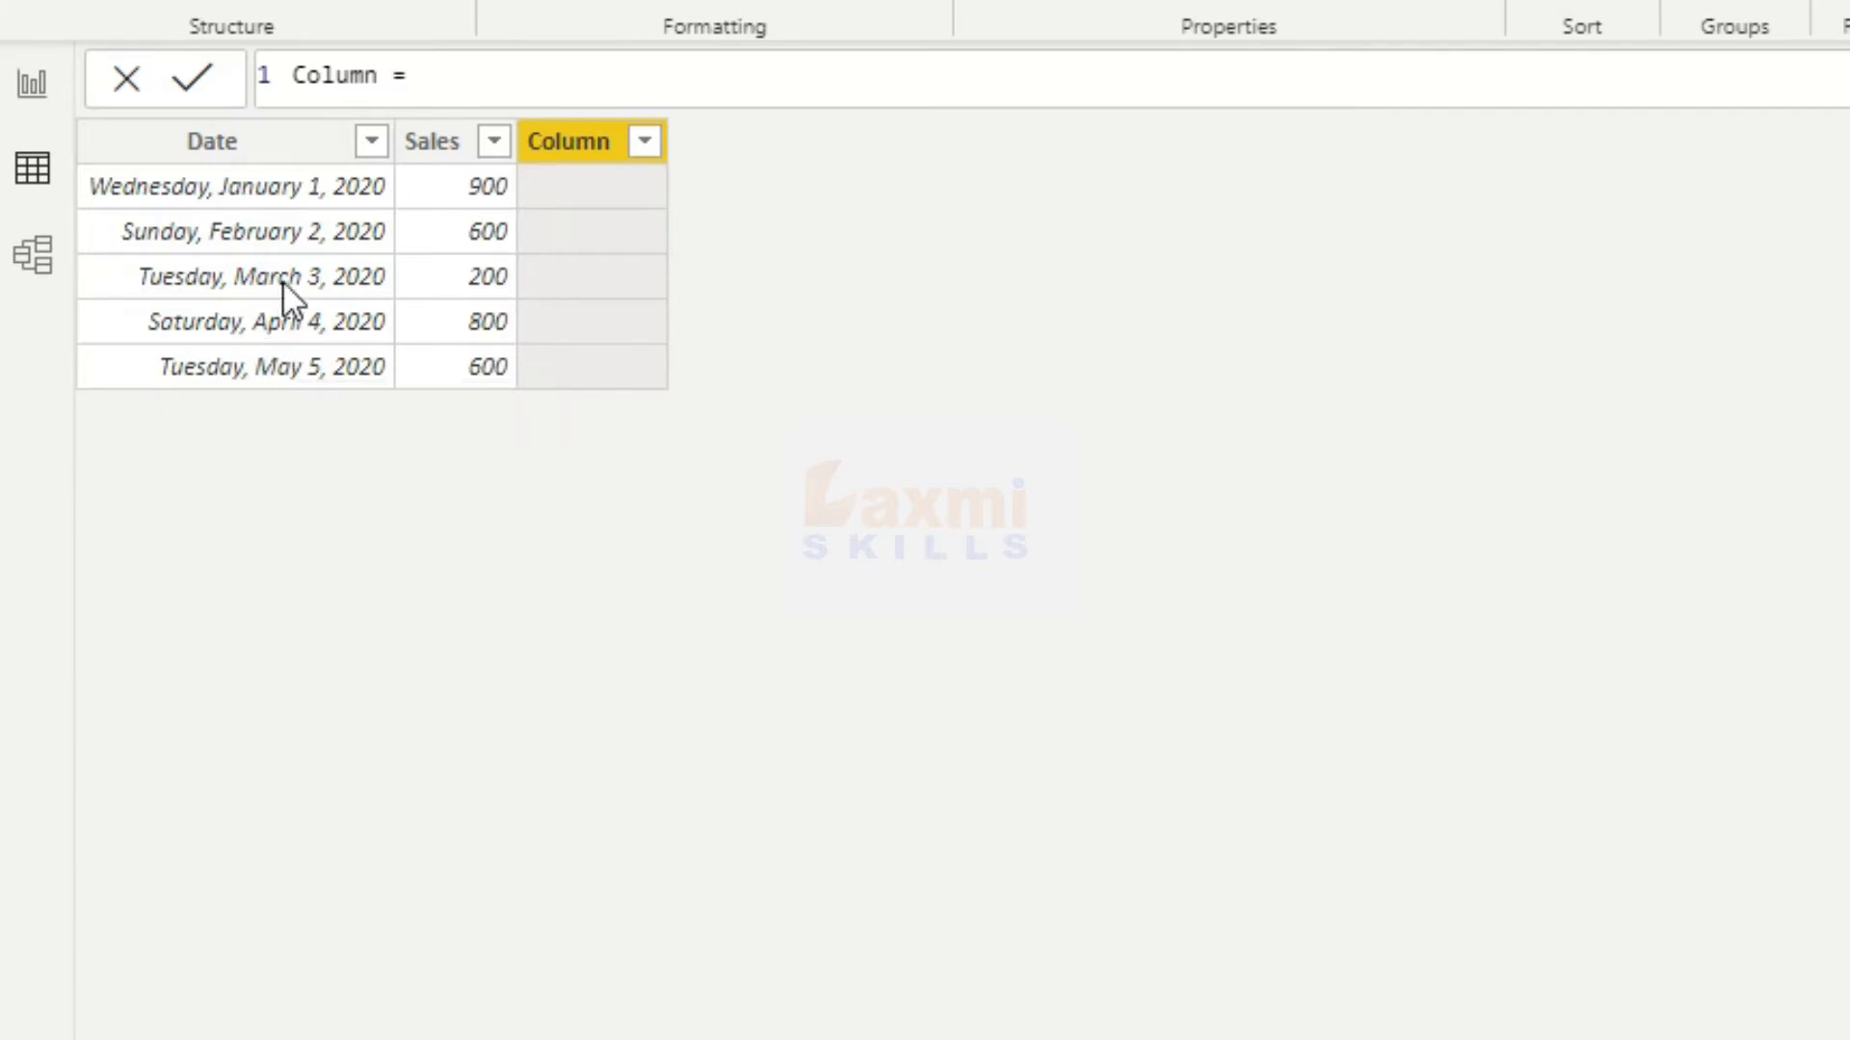
pyautogui.click(454, 83)
pyautogui.write('Wee')
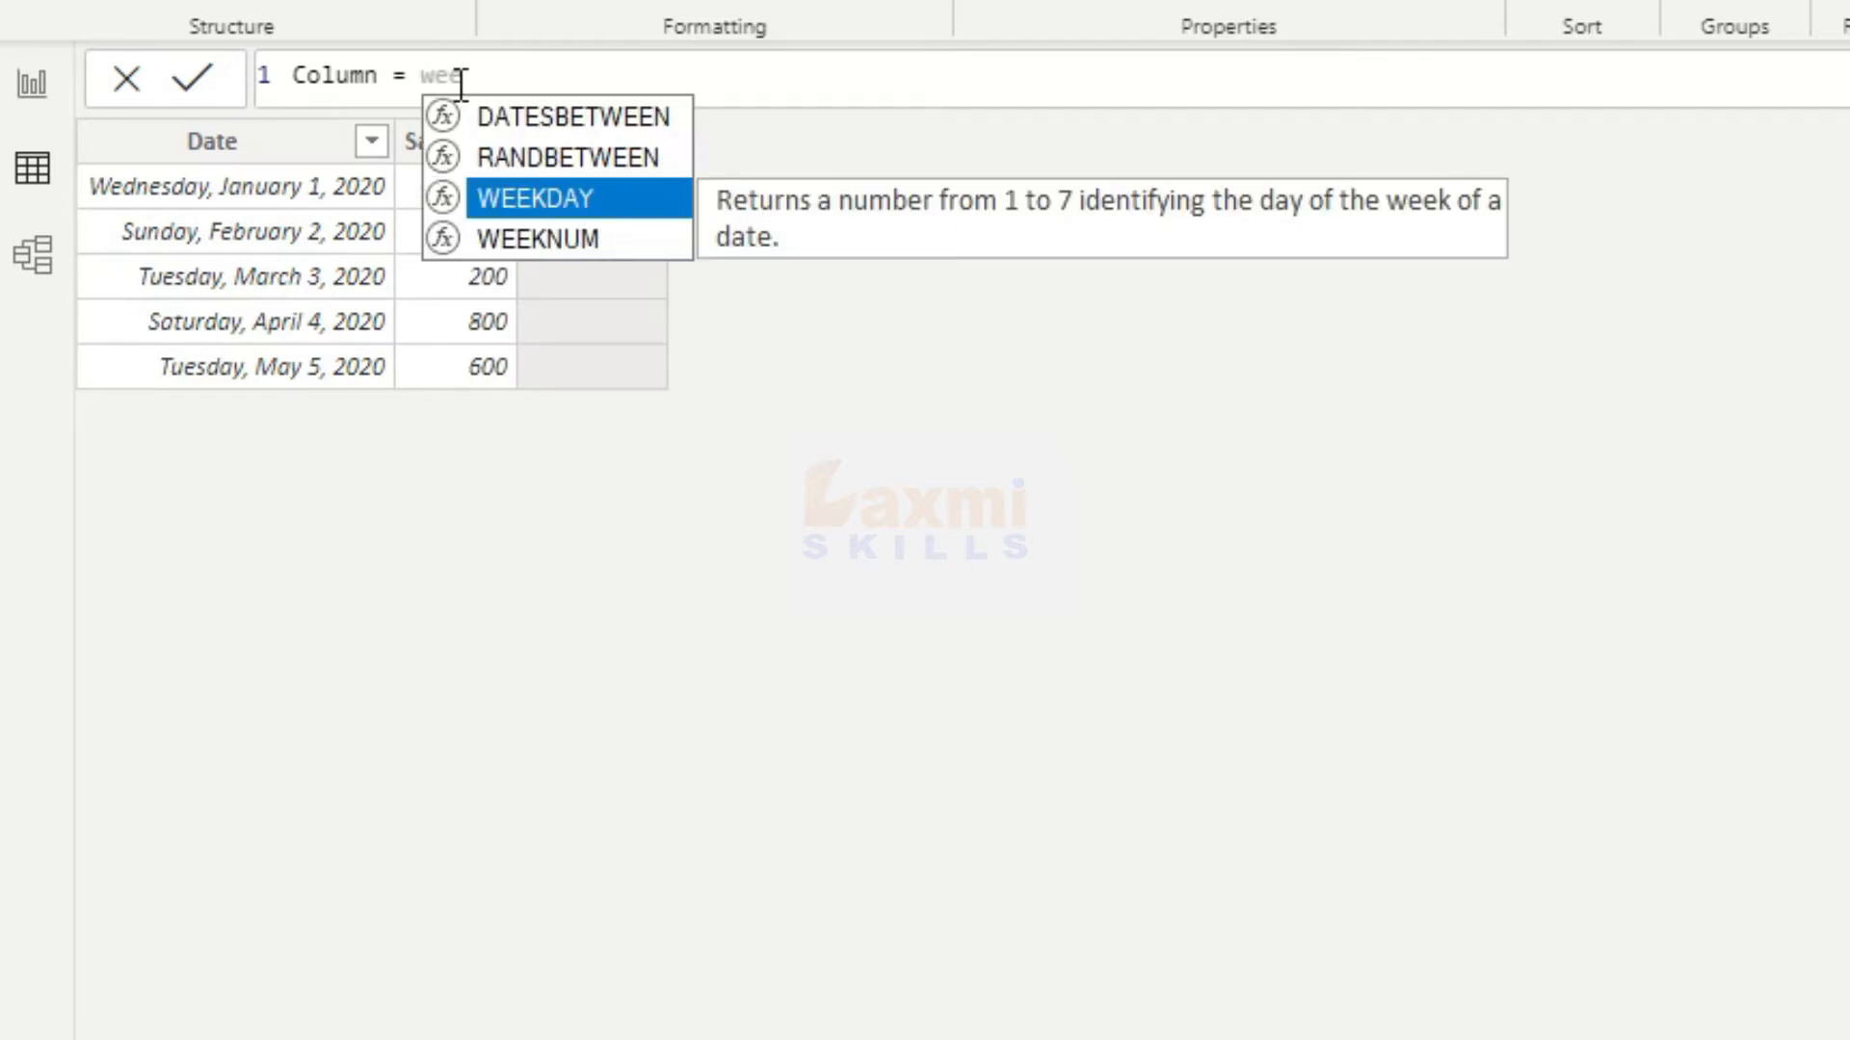
pyautogui.press('Down')
pyautogui.press('Tab')
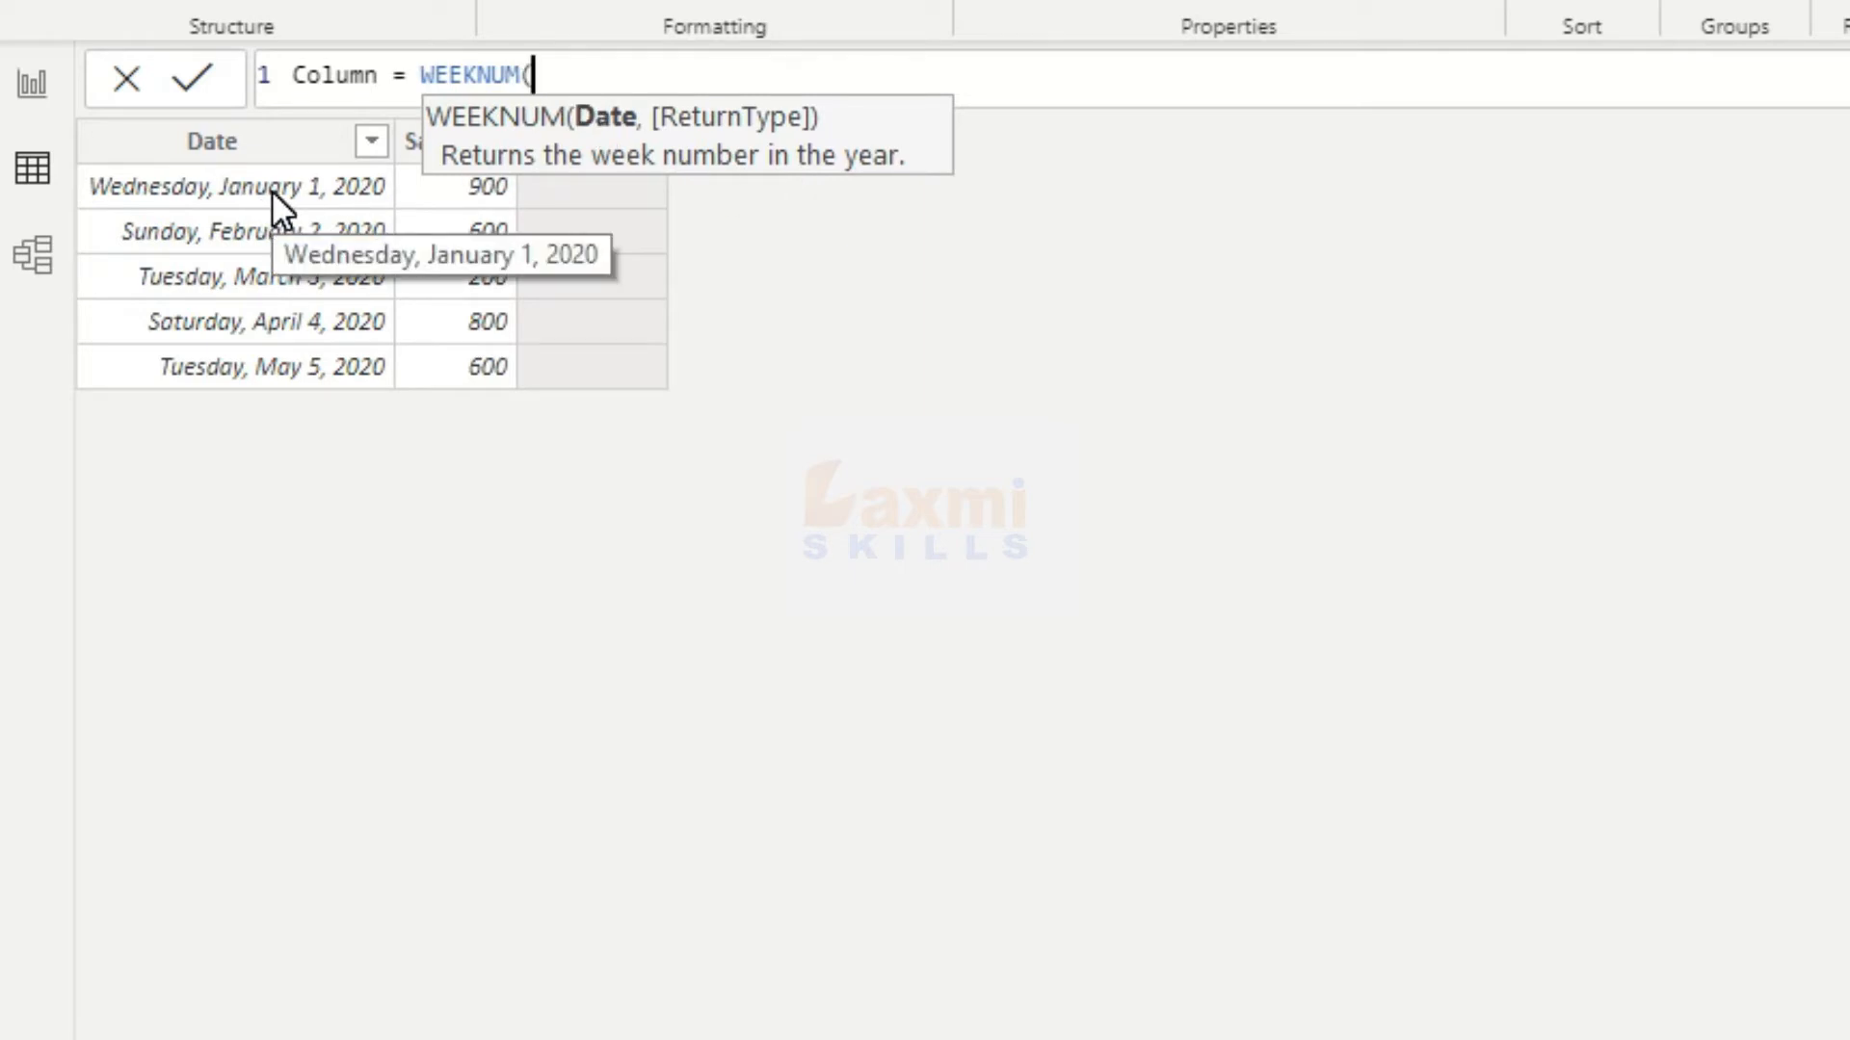
pyautogui.write('tabl')
pyautogui.press('Down')
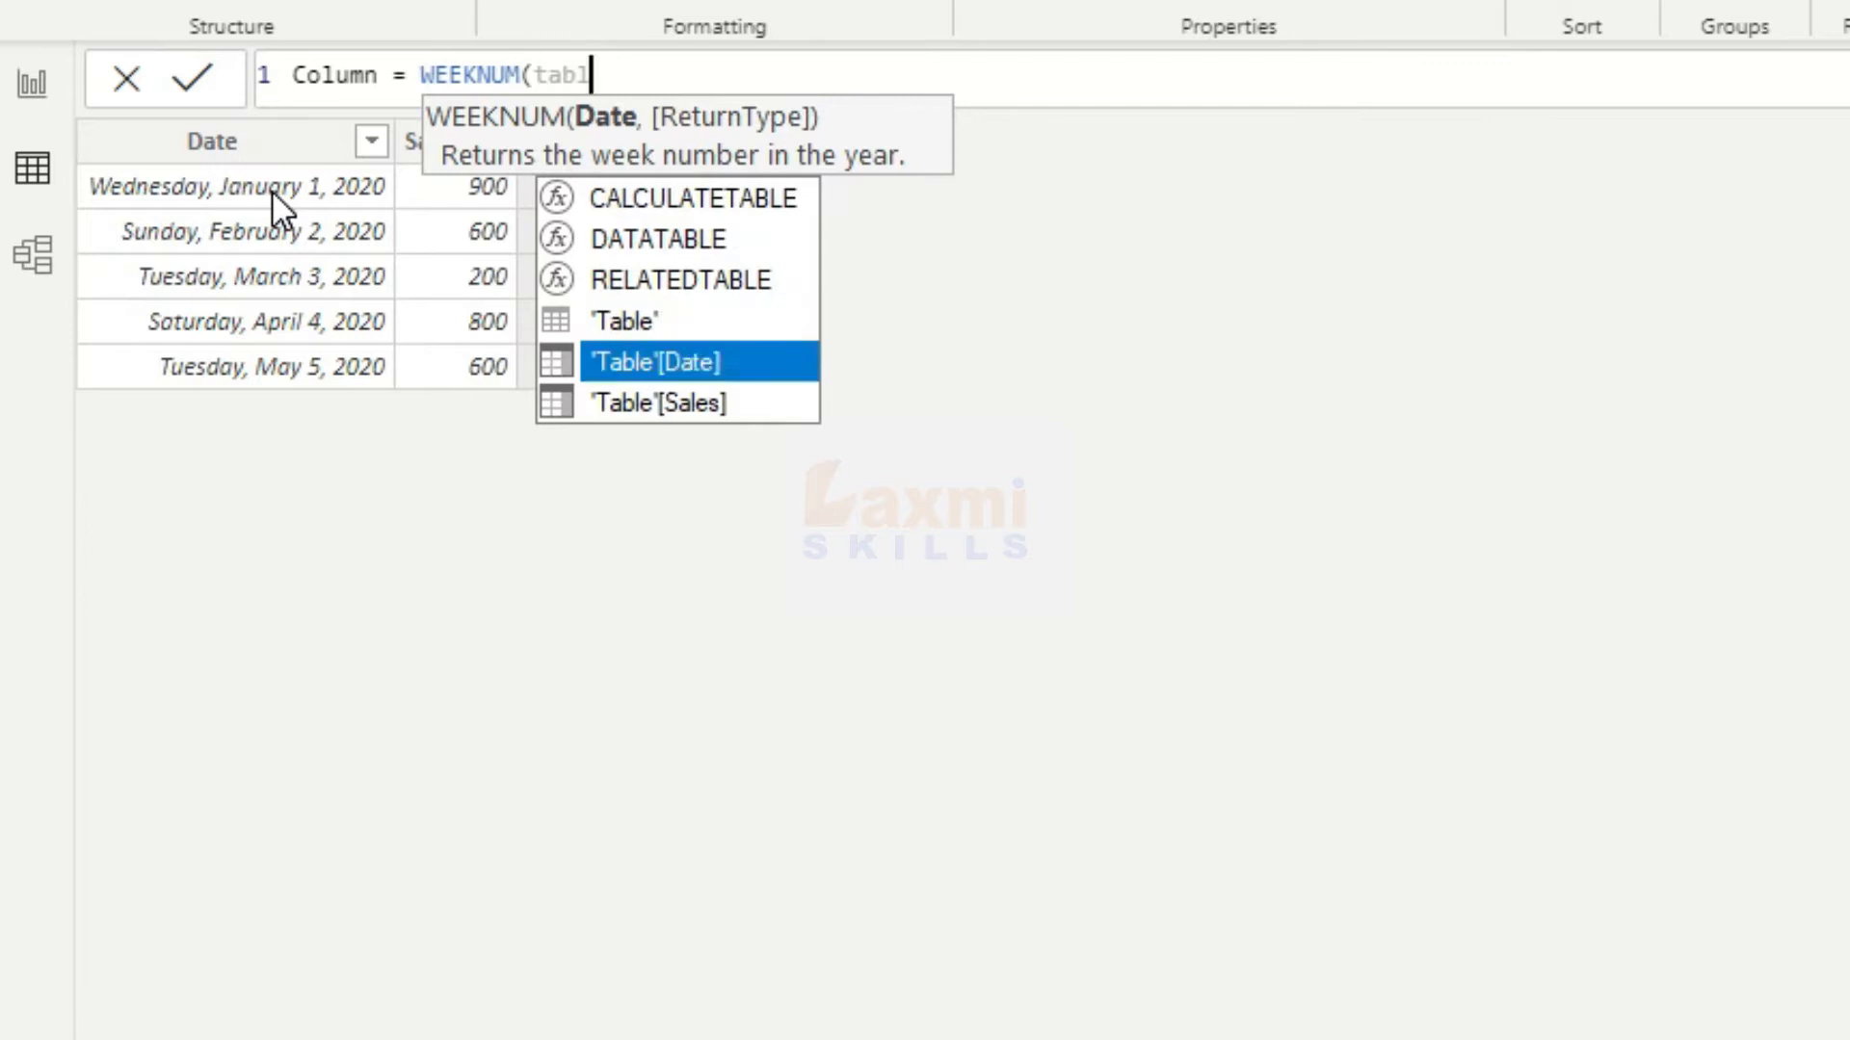
pyautogui.press('Tab')
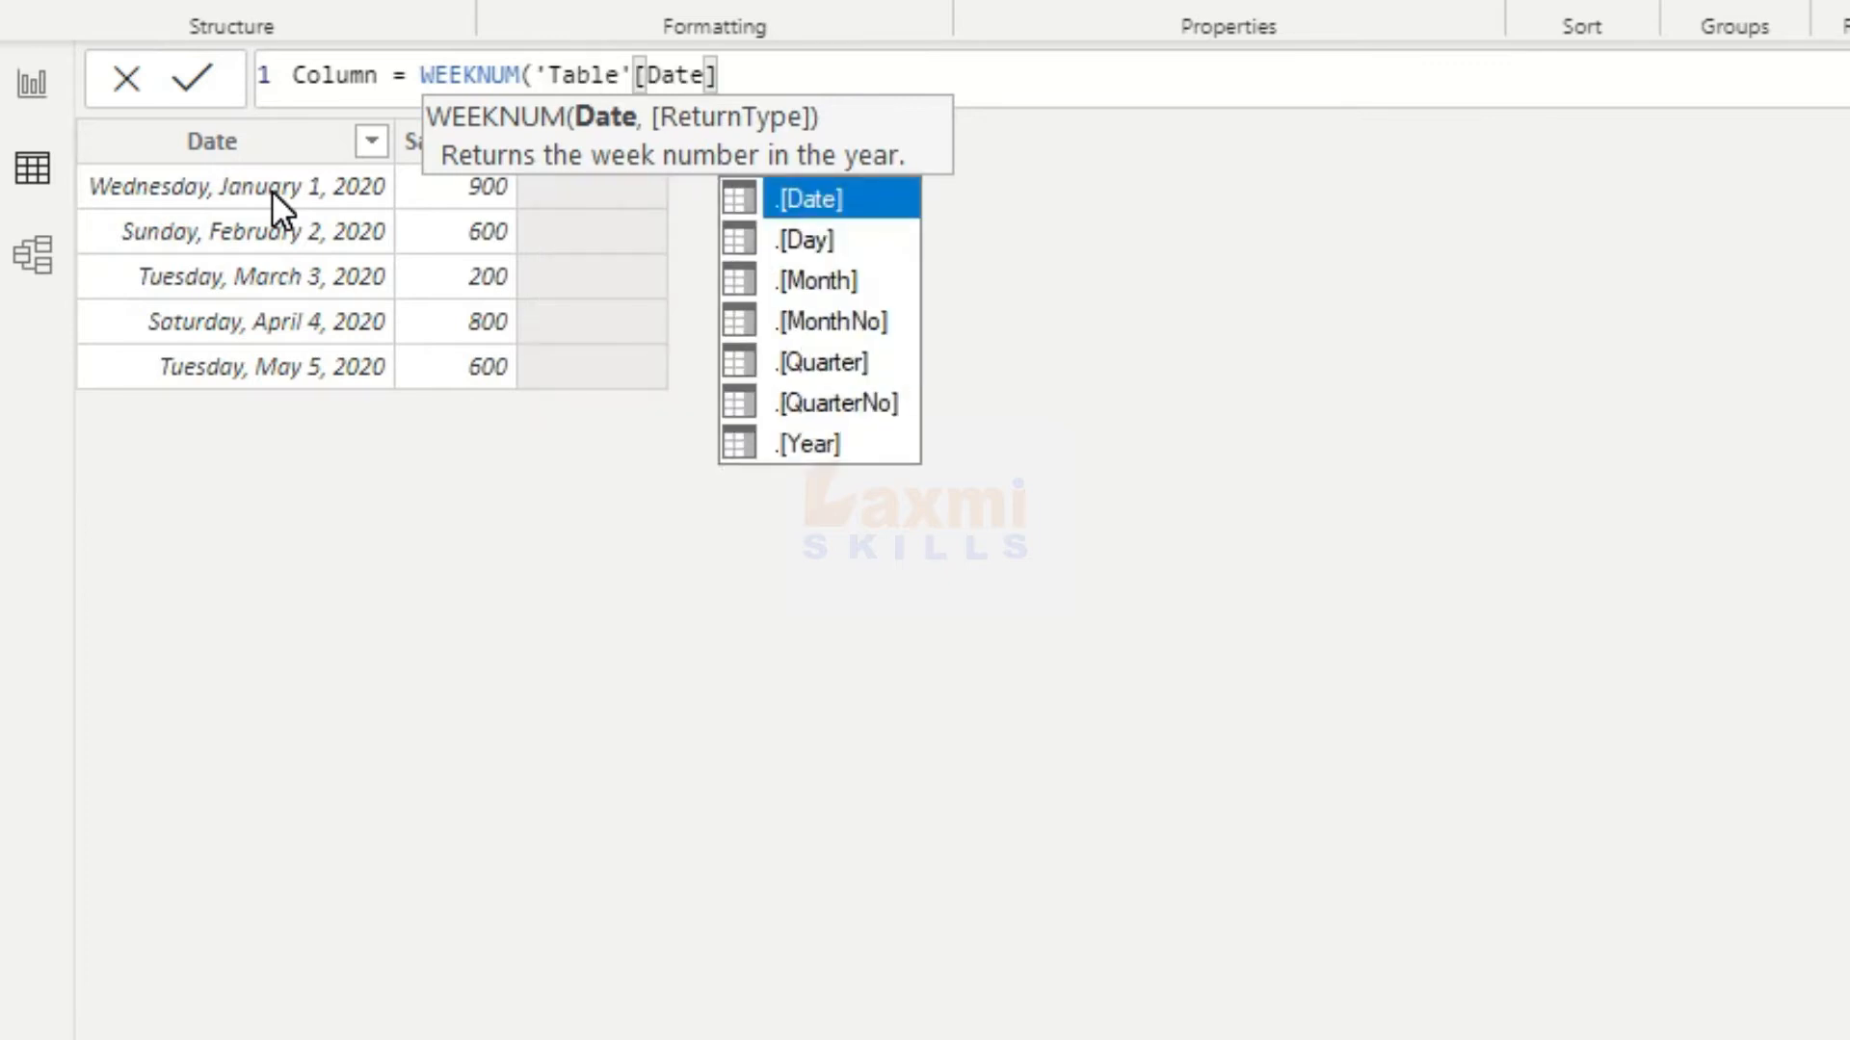
# Complete the WEEKNUM column formula with return type 1, week begins on Sunday, and commit it
pyautogui.write(',')
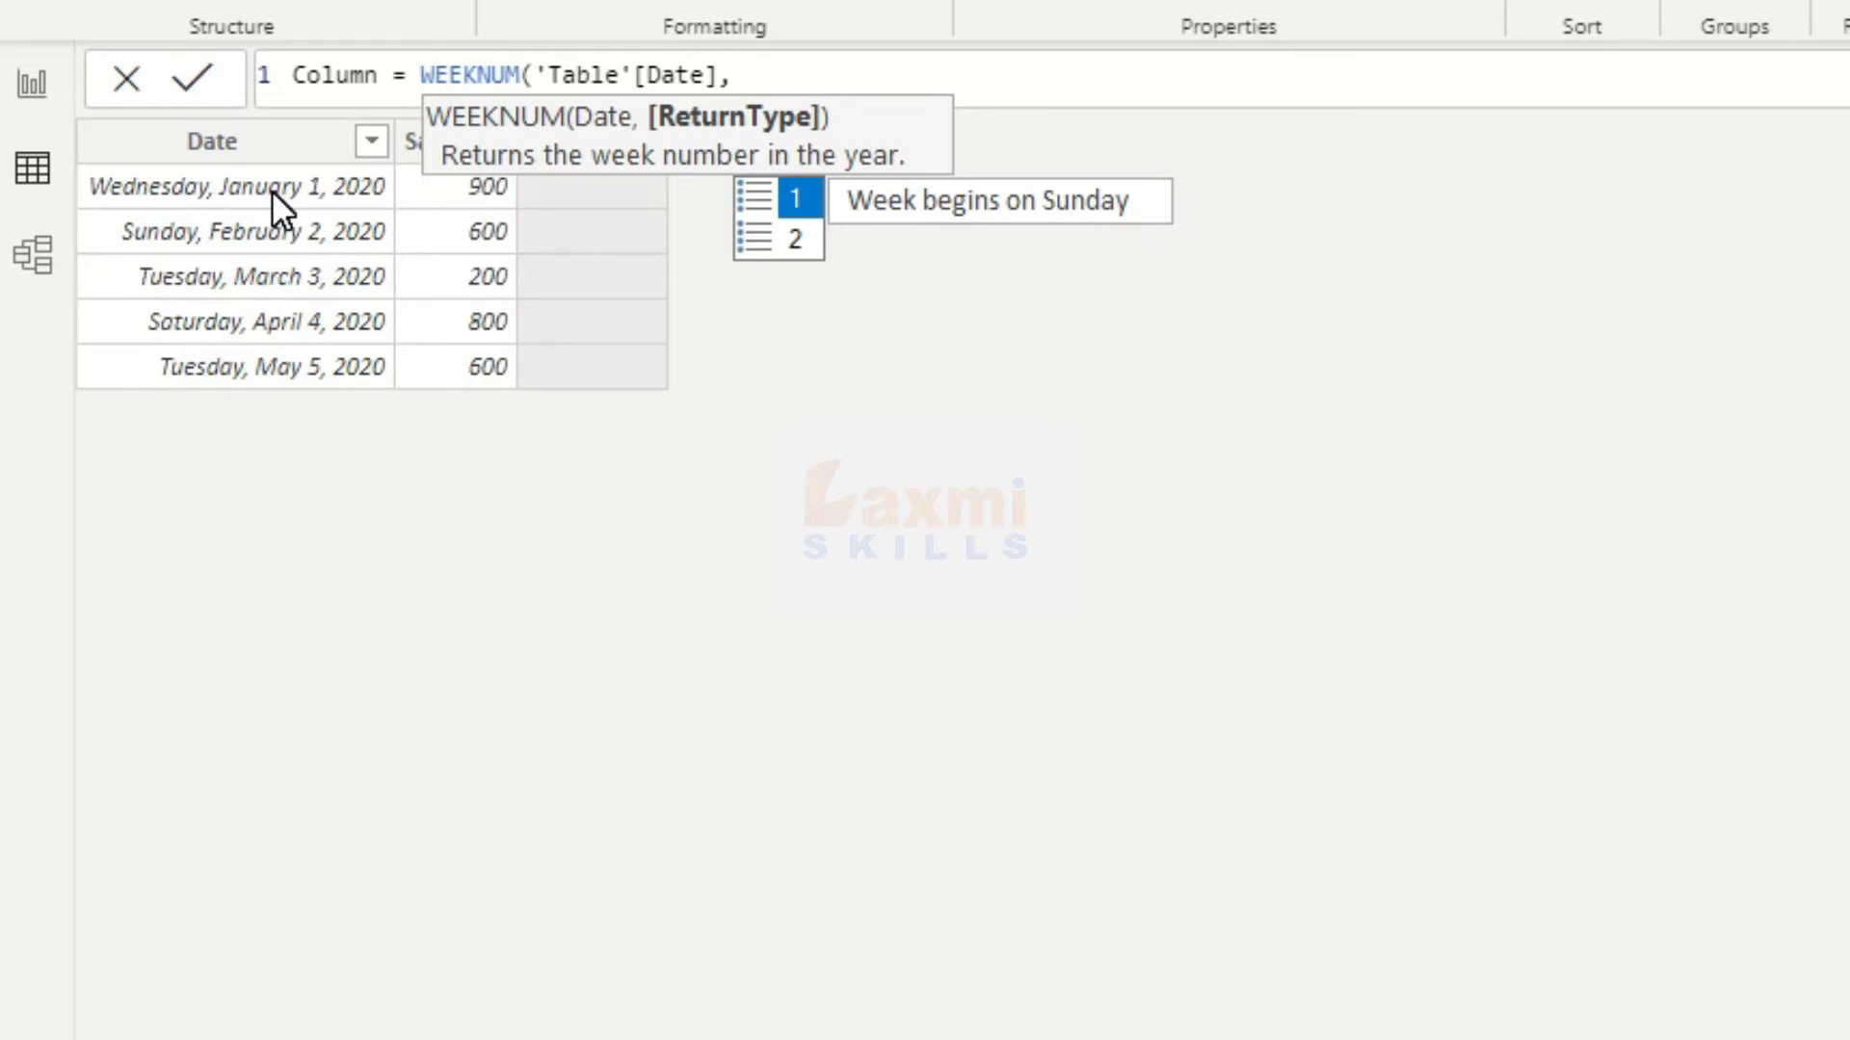
pyautogui.press('Down')
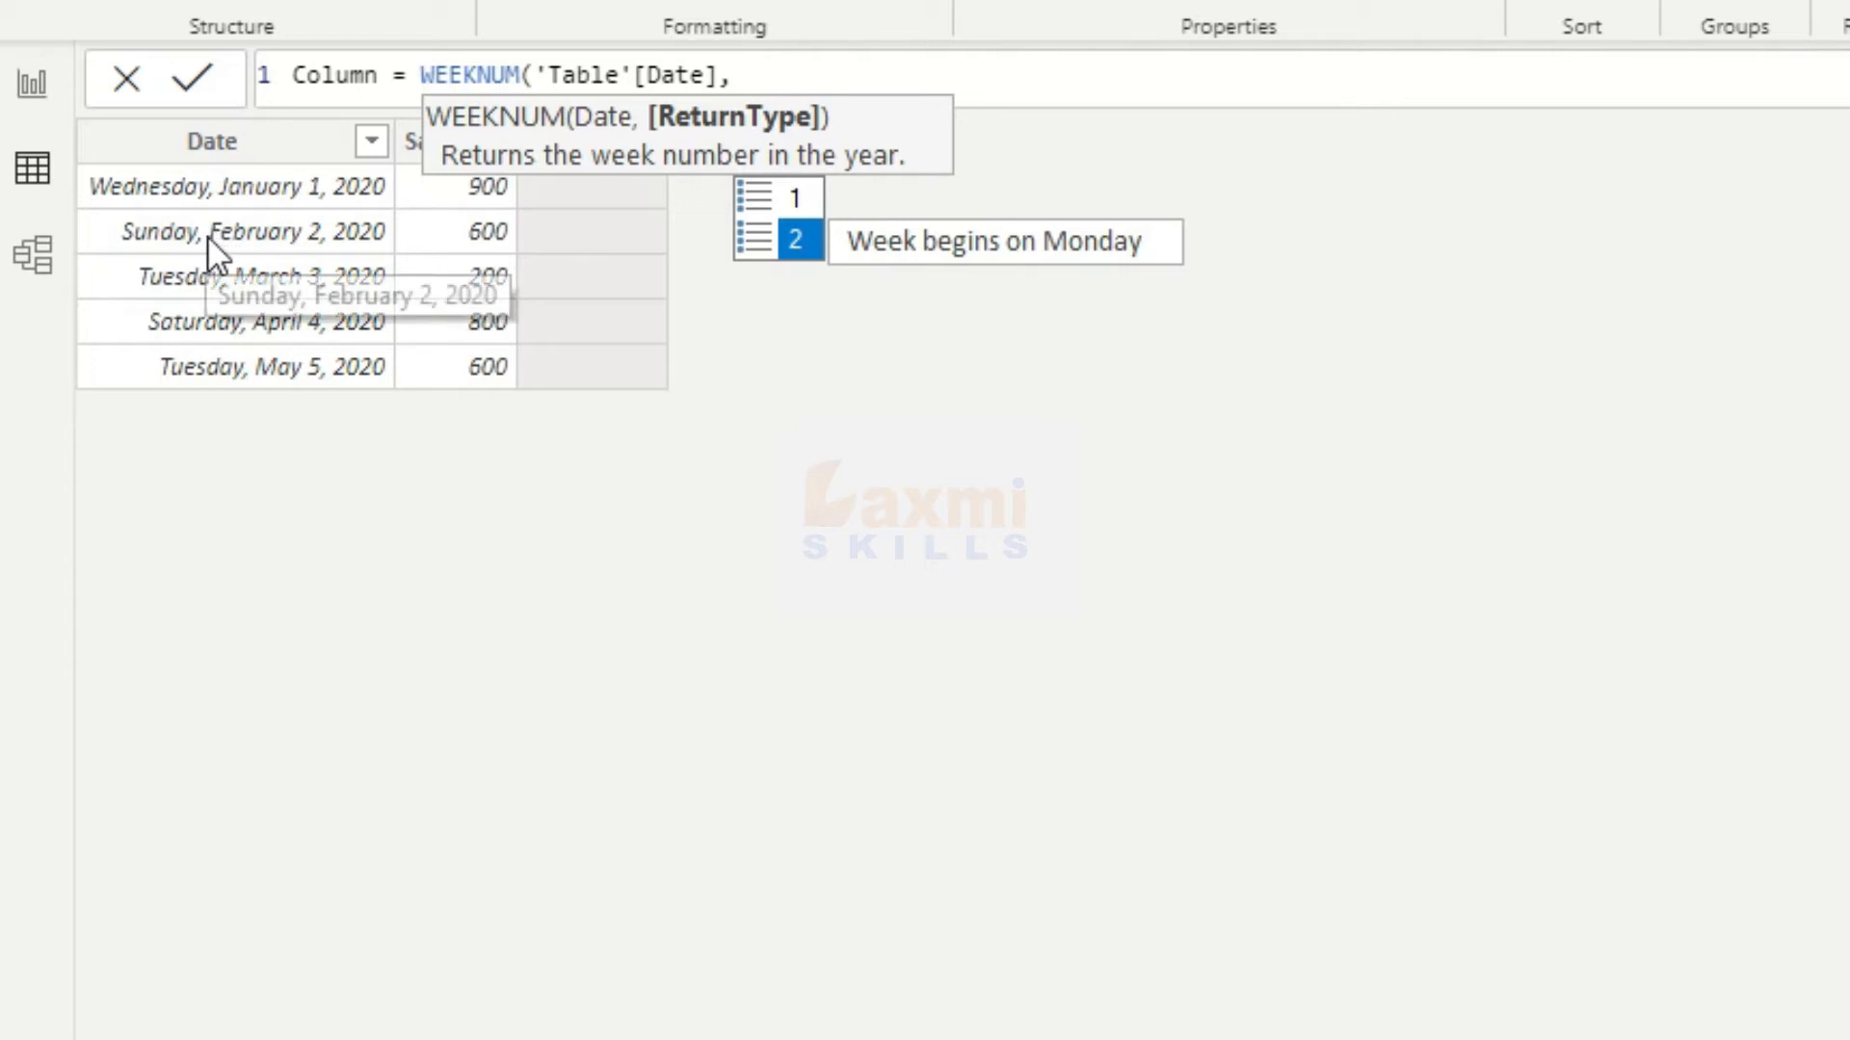
pyautogui.press('Up')
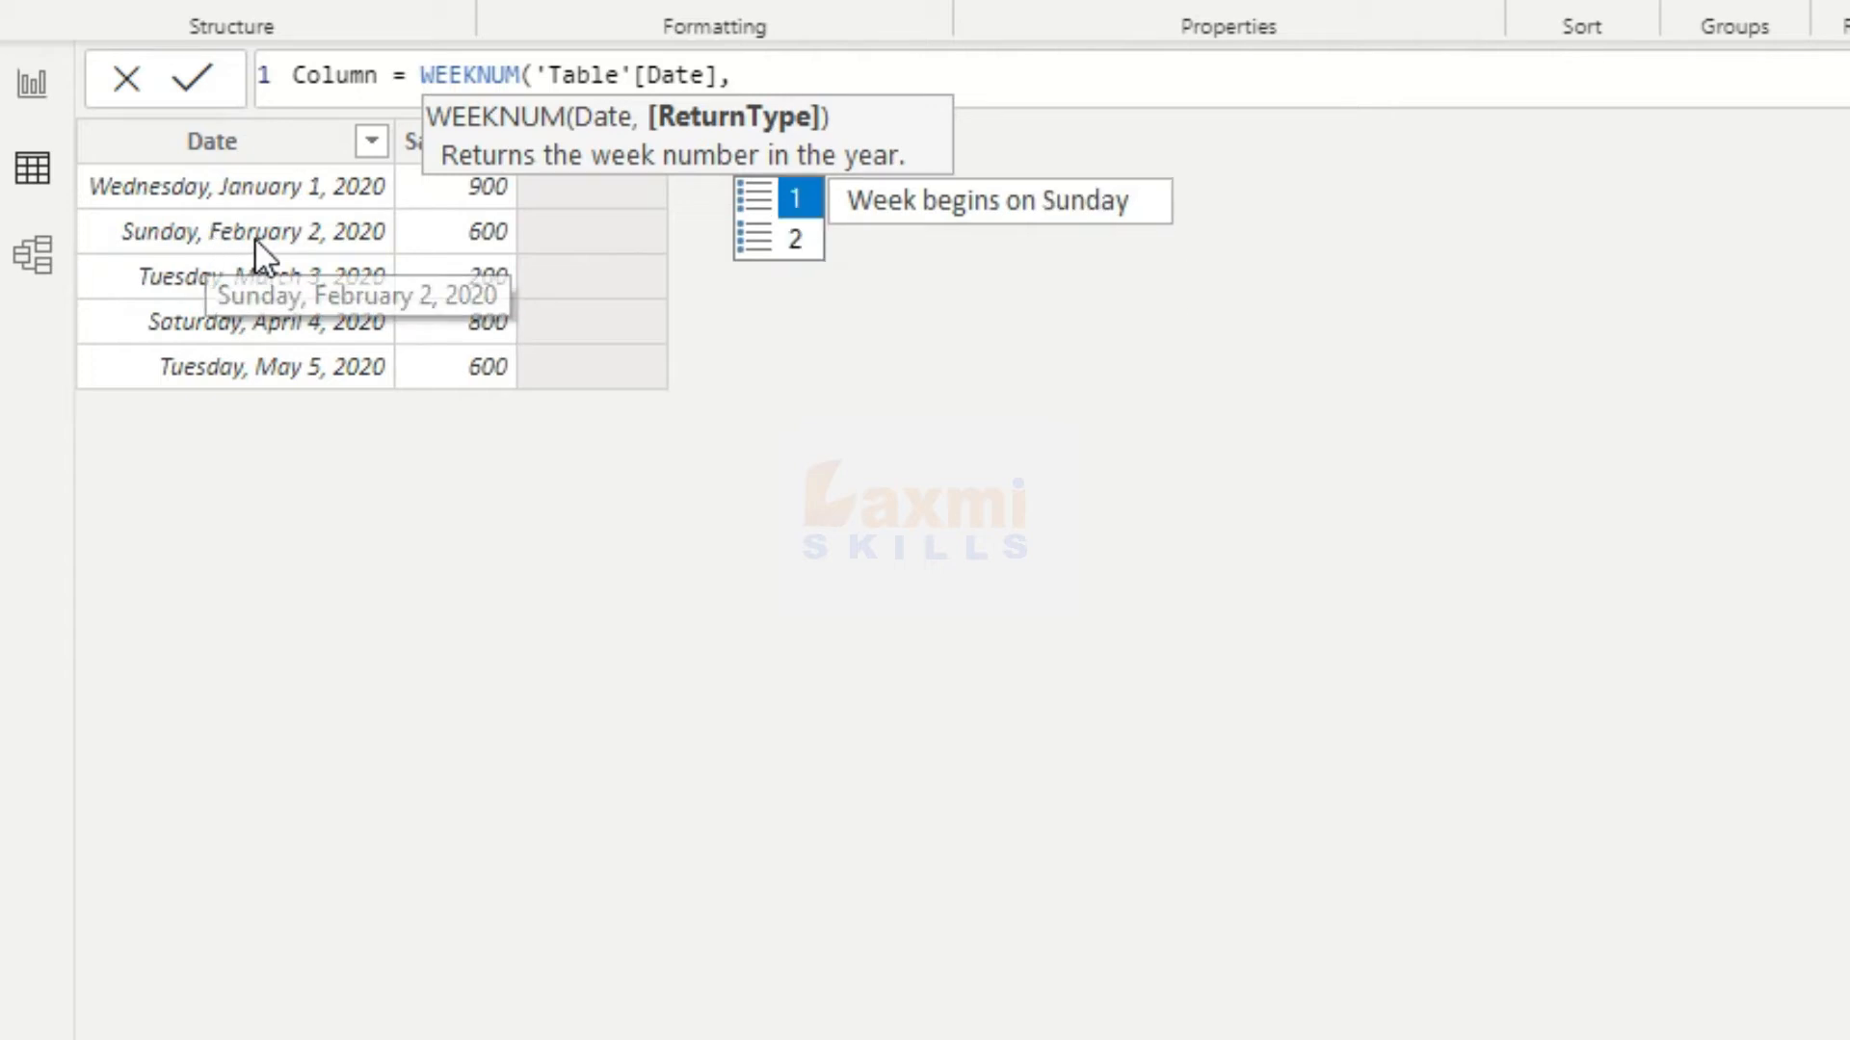
pyautogui.press('Tab')
pyautogui.write(')')
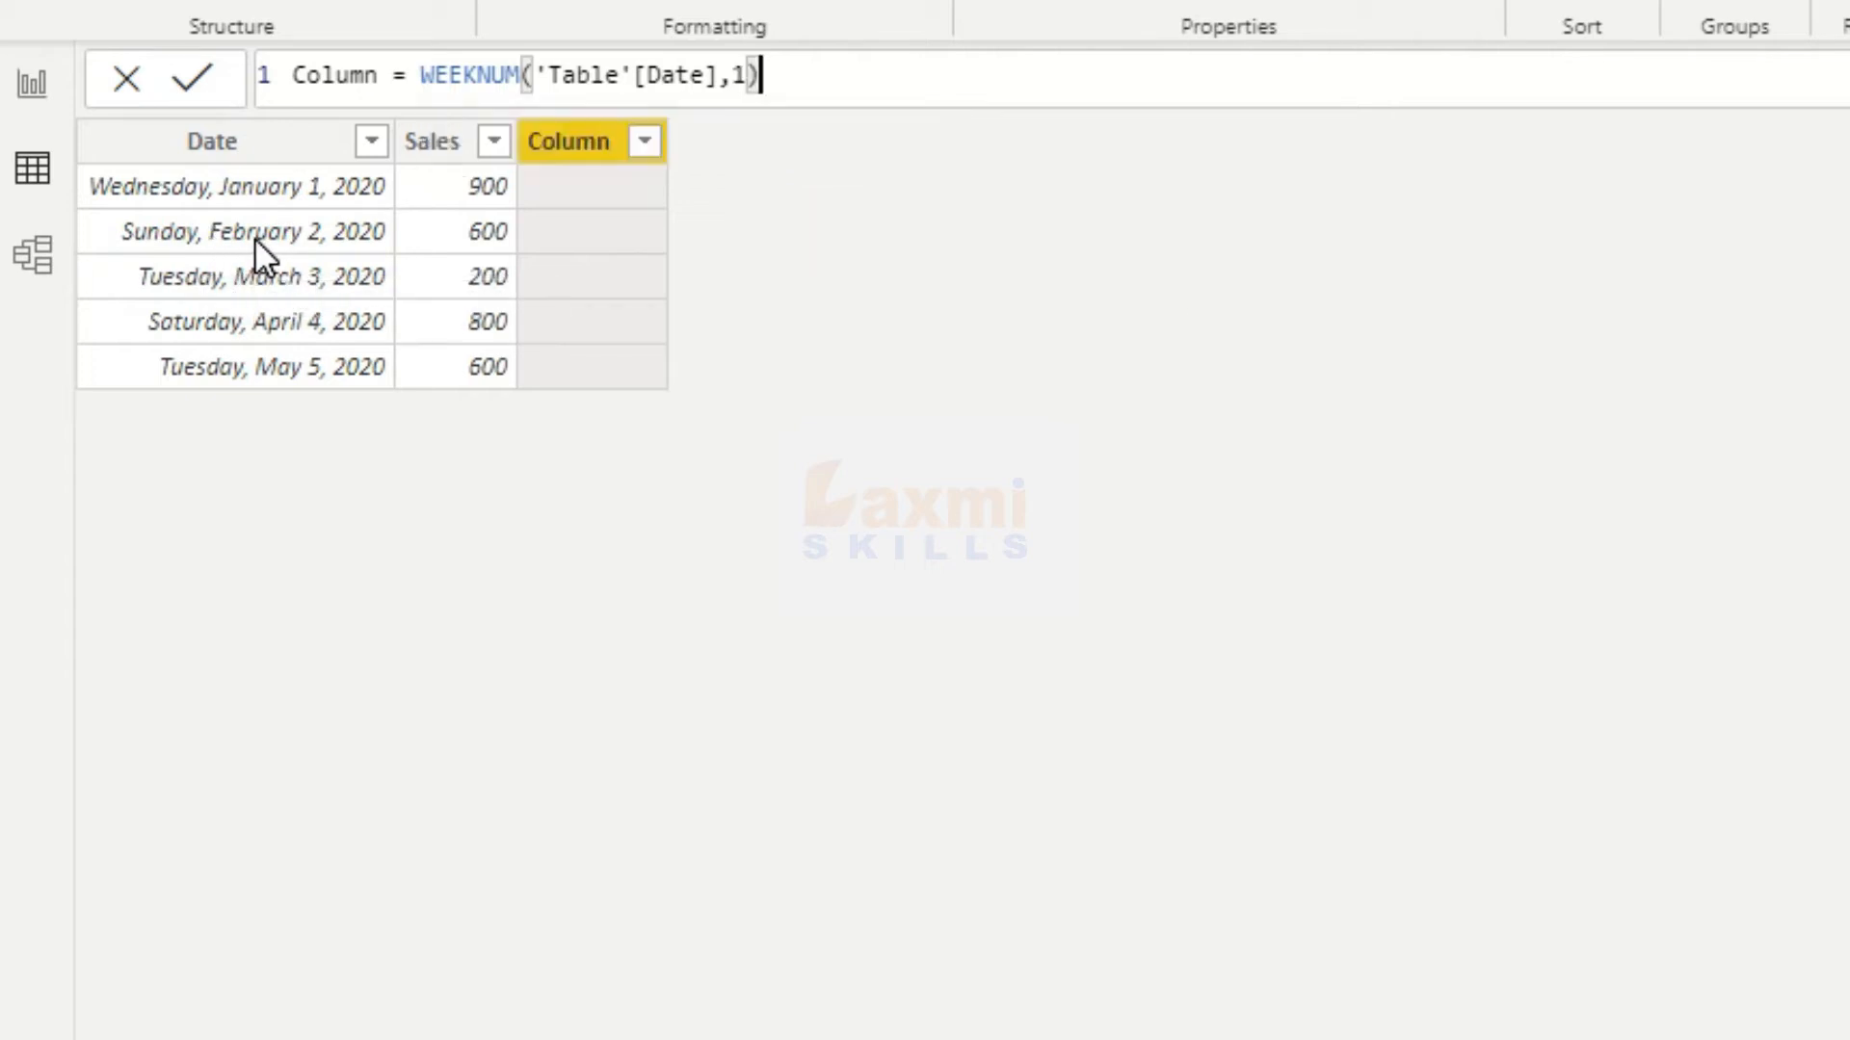
pyautogui.click(722, 541)
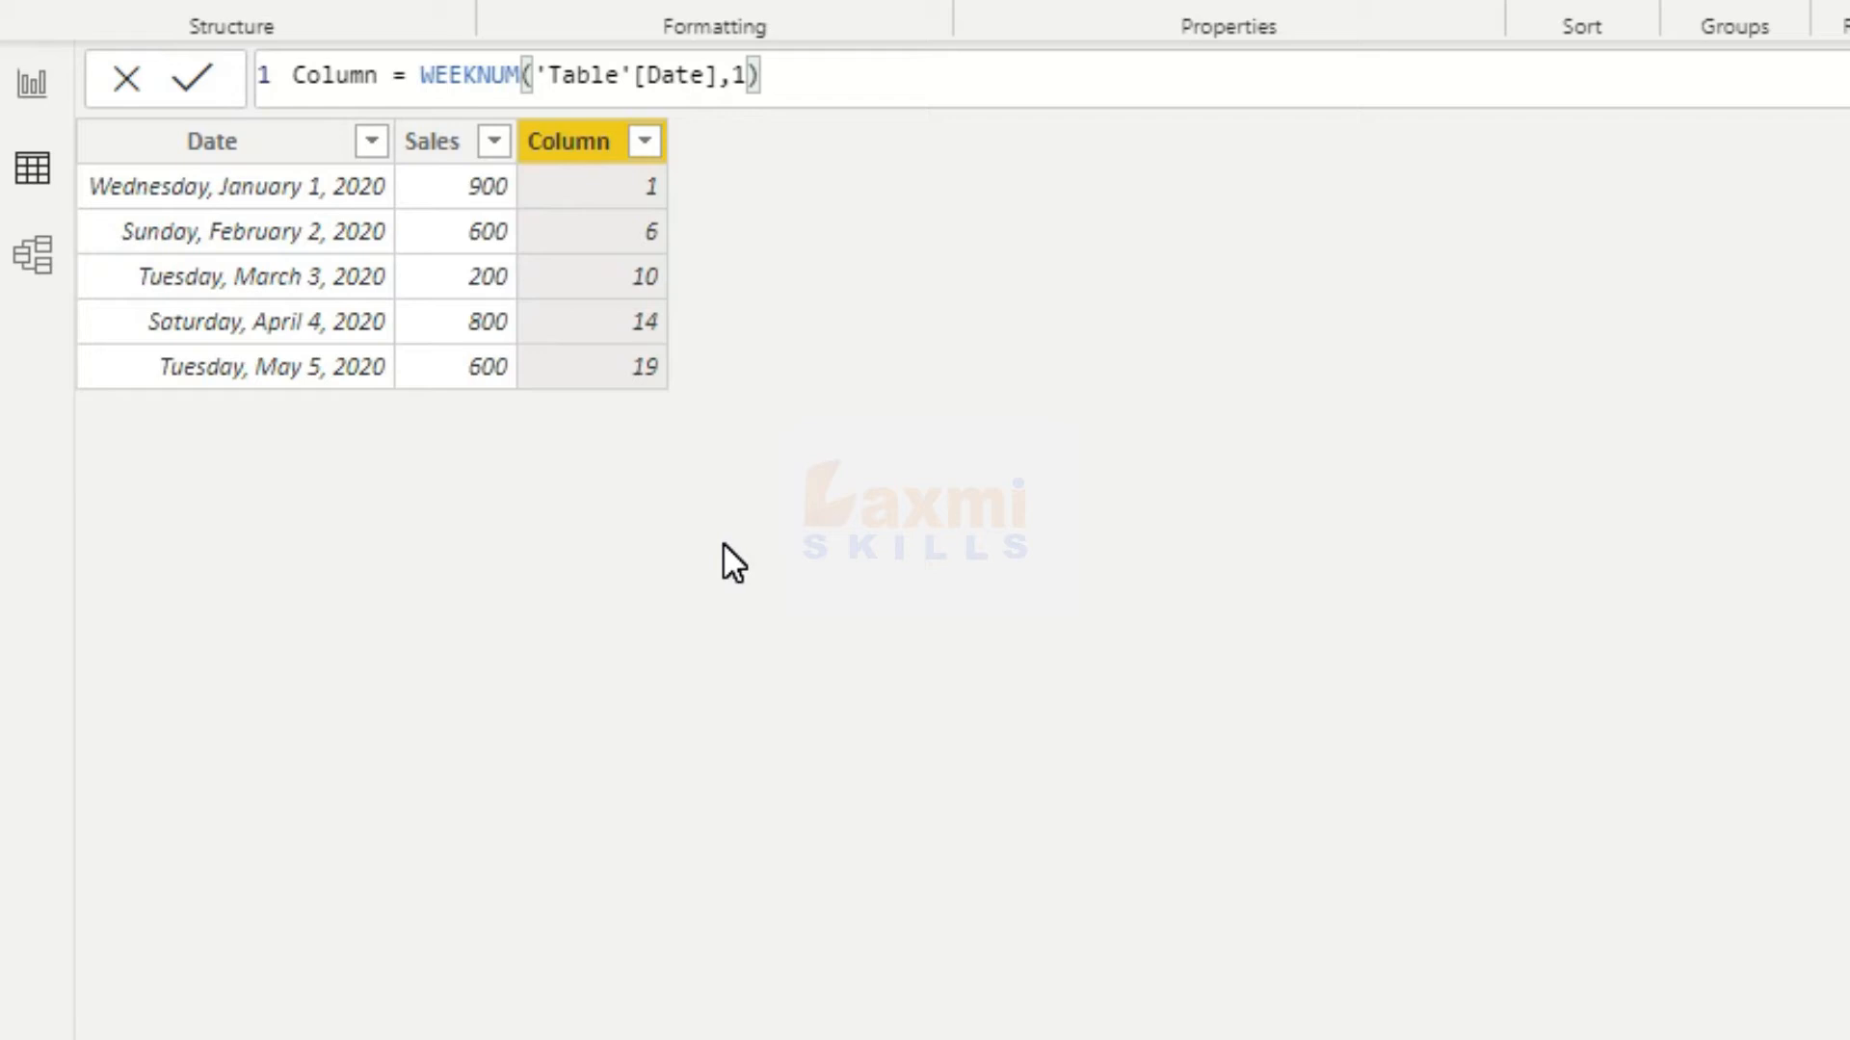
# Change the WEEKNUM column's return type to 2 so weeks begin on Monday
pyautogui.click(749, 73)
pyautogui.press('BackSpace')
pyautogui.write('2')
pyautogui.click(956, 236)
pyautogui.click(260, 144)
pyautogui.click(591, 144)
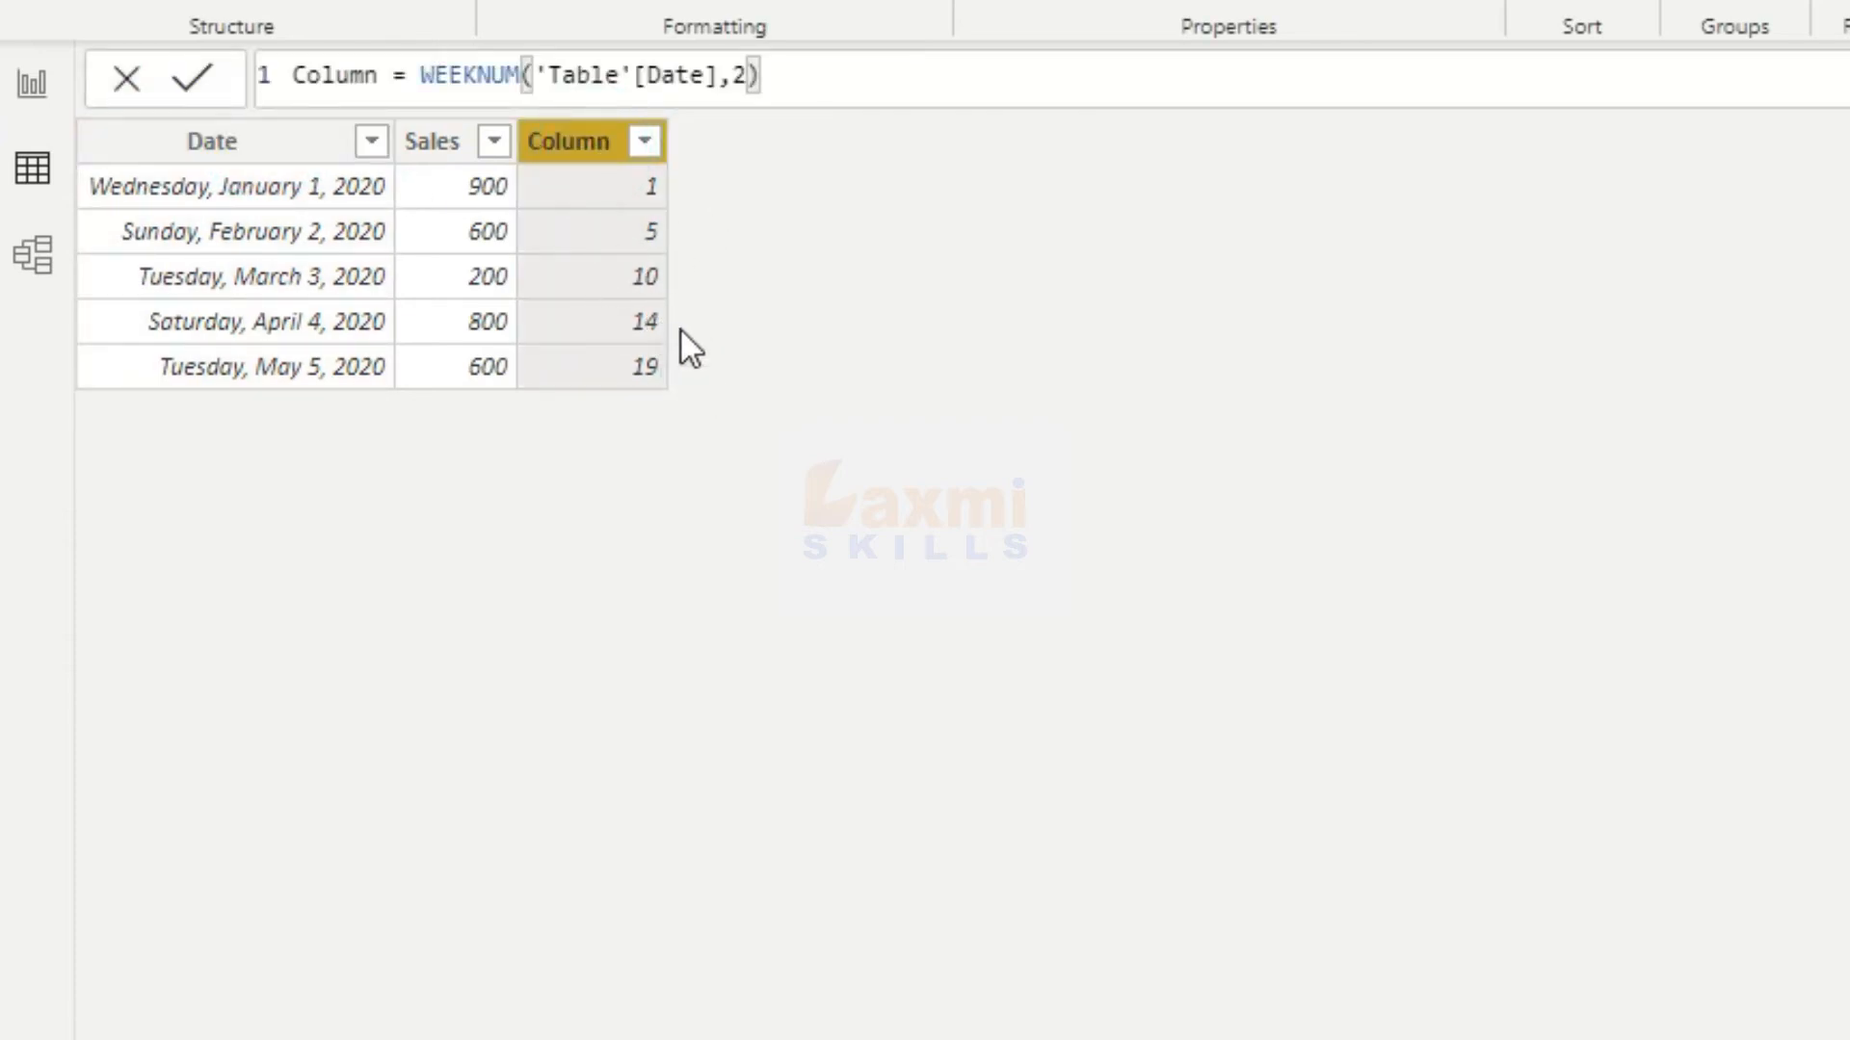
# In the report view, create a new measure and start its formula with WEEKNUM using NOW() as the date
pyautogui.click(32, 87)
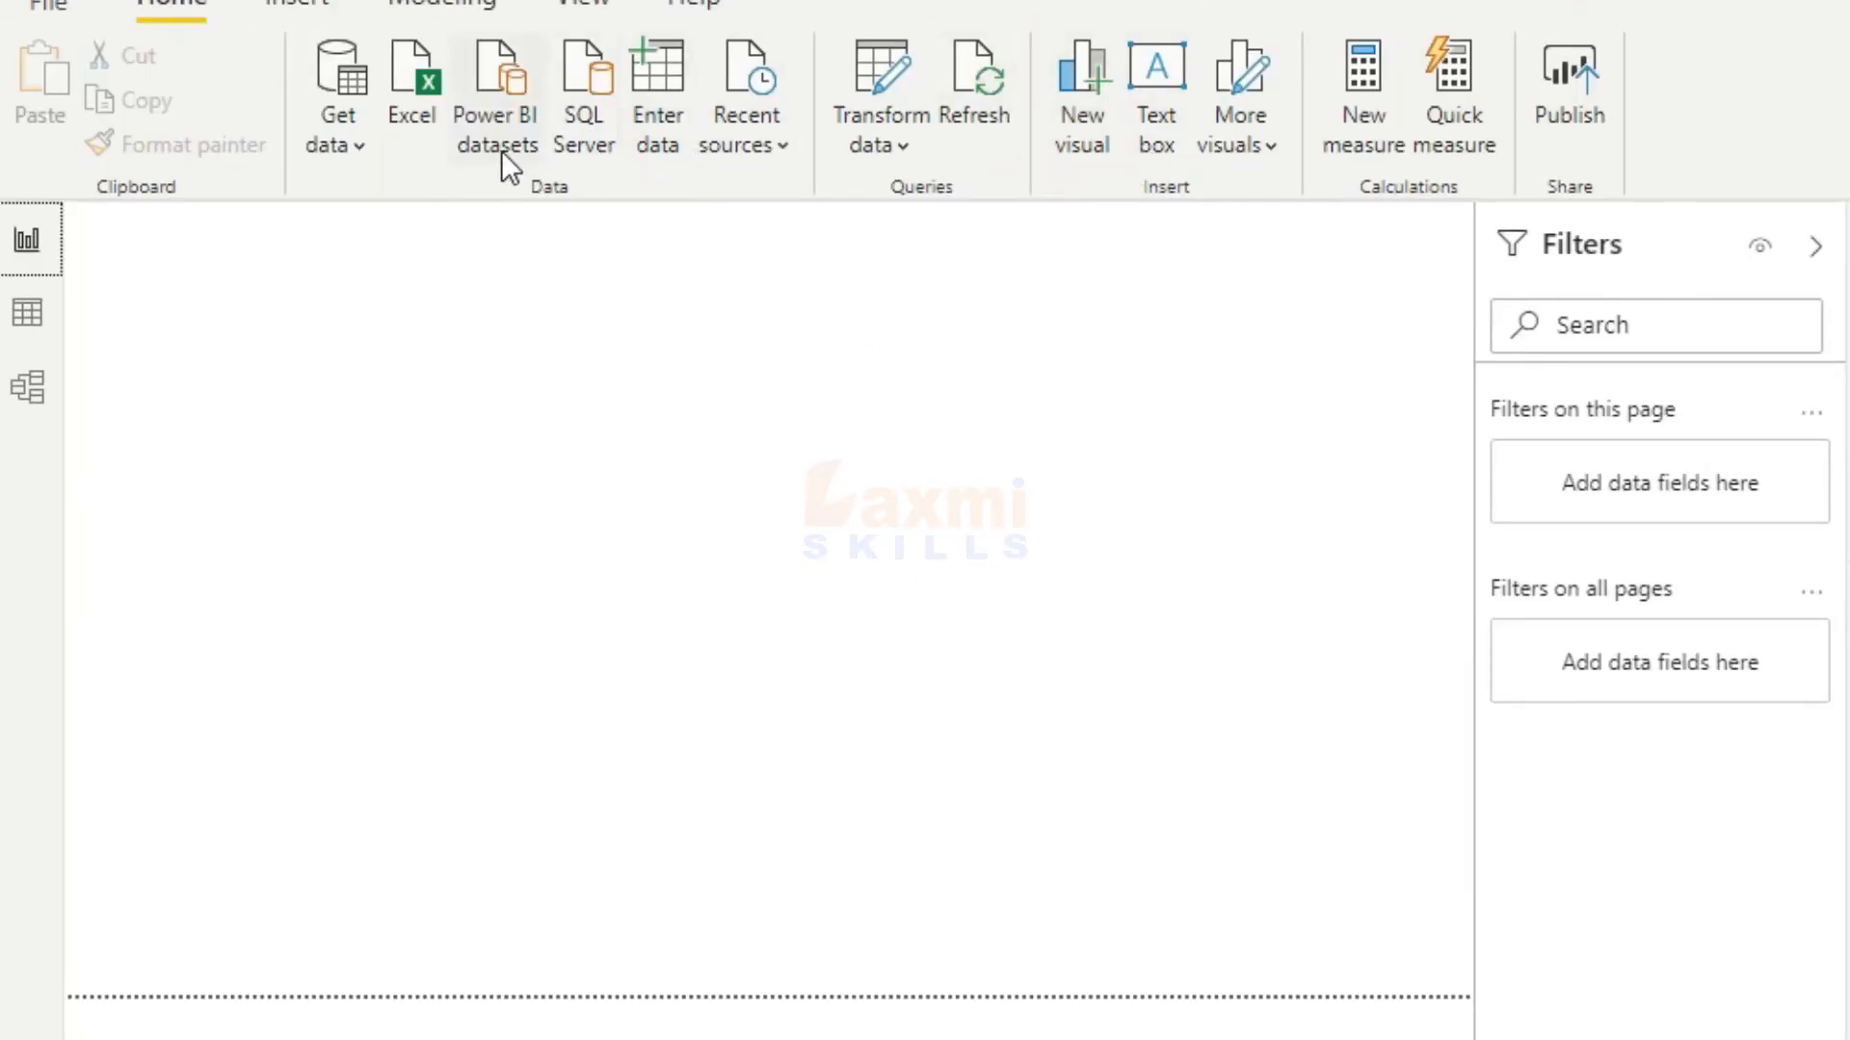
pyautogui.click(1366, 112)
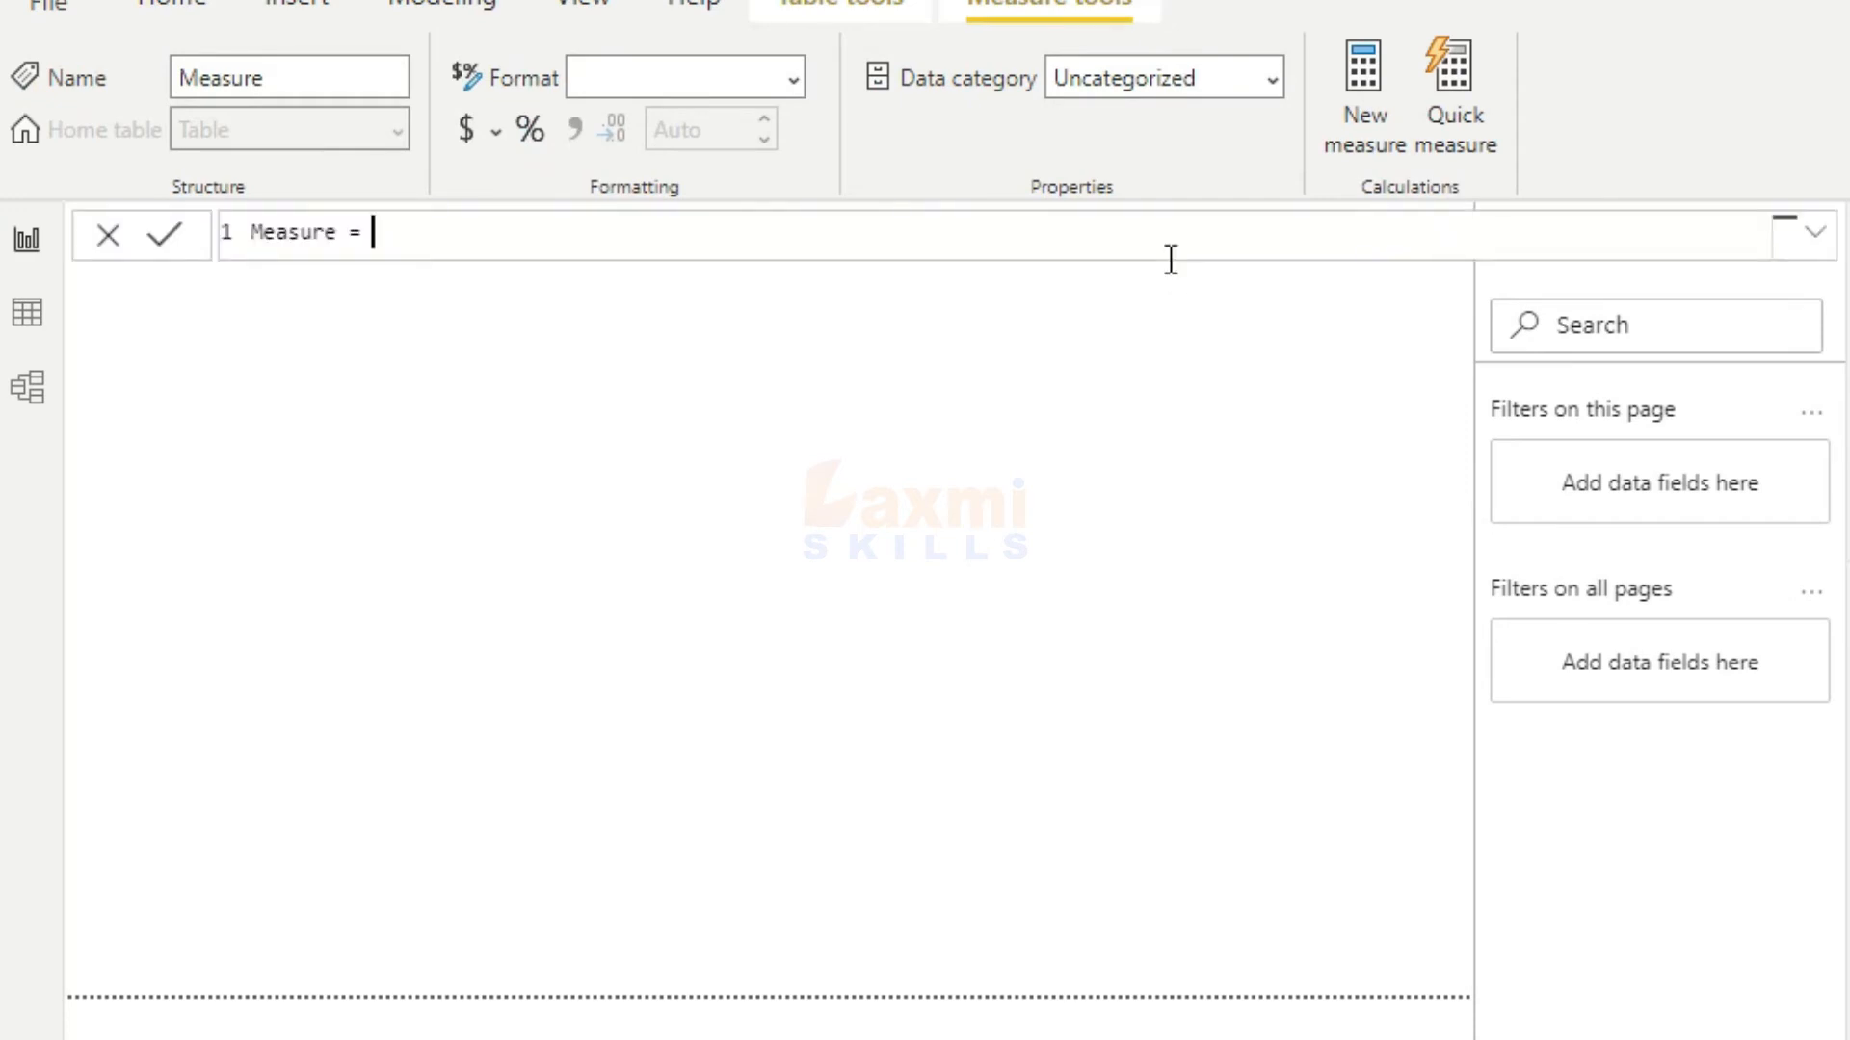
pyautogui.write('week')
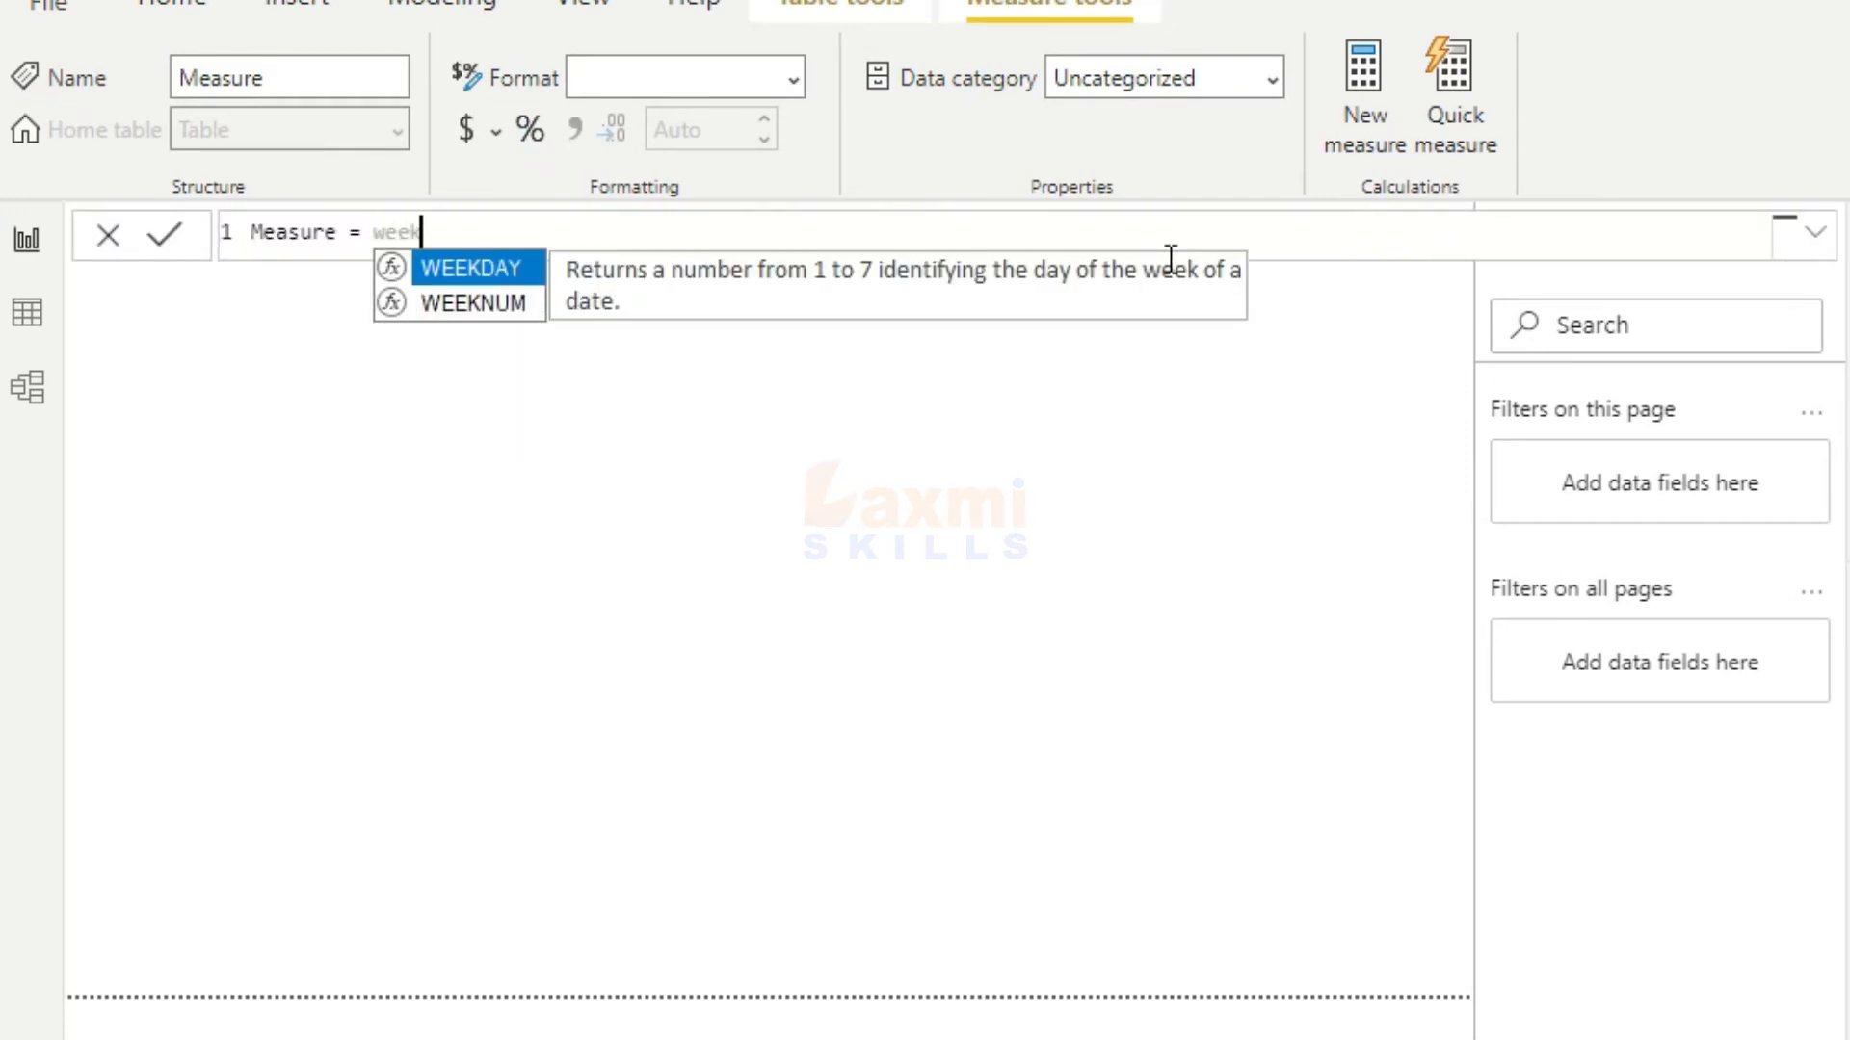
pyautogui.press('Down')
pyautogui.press('Tab')
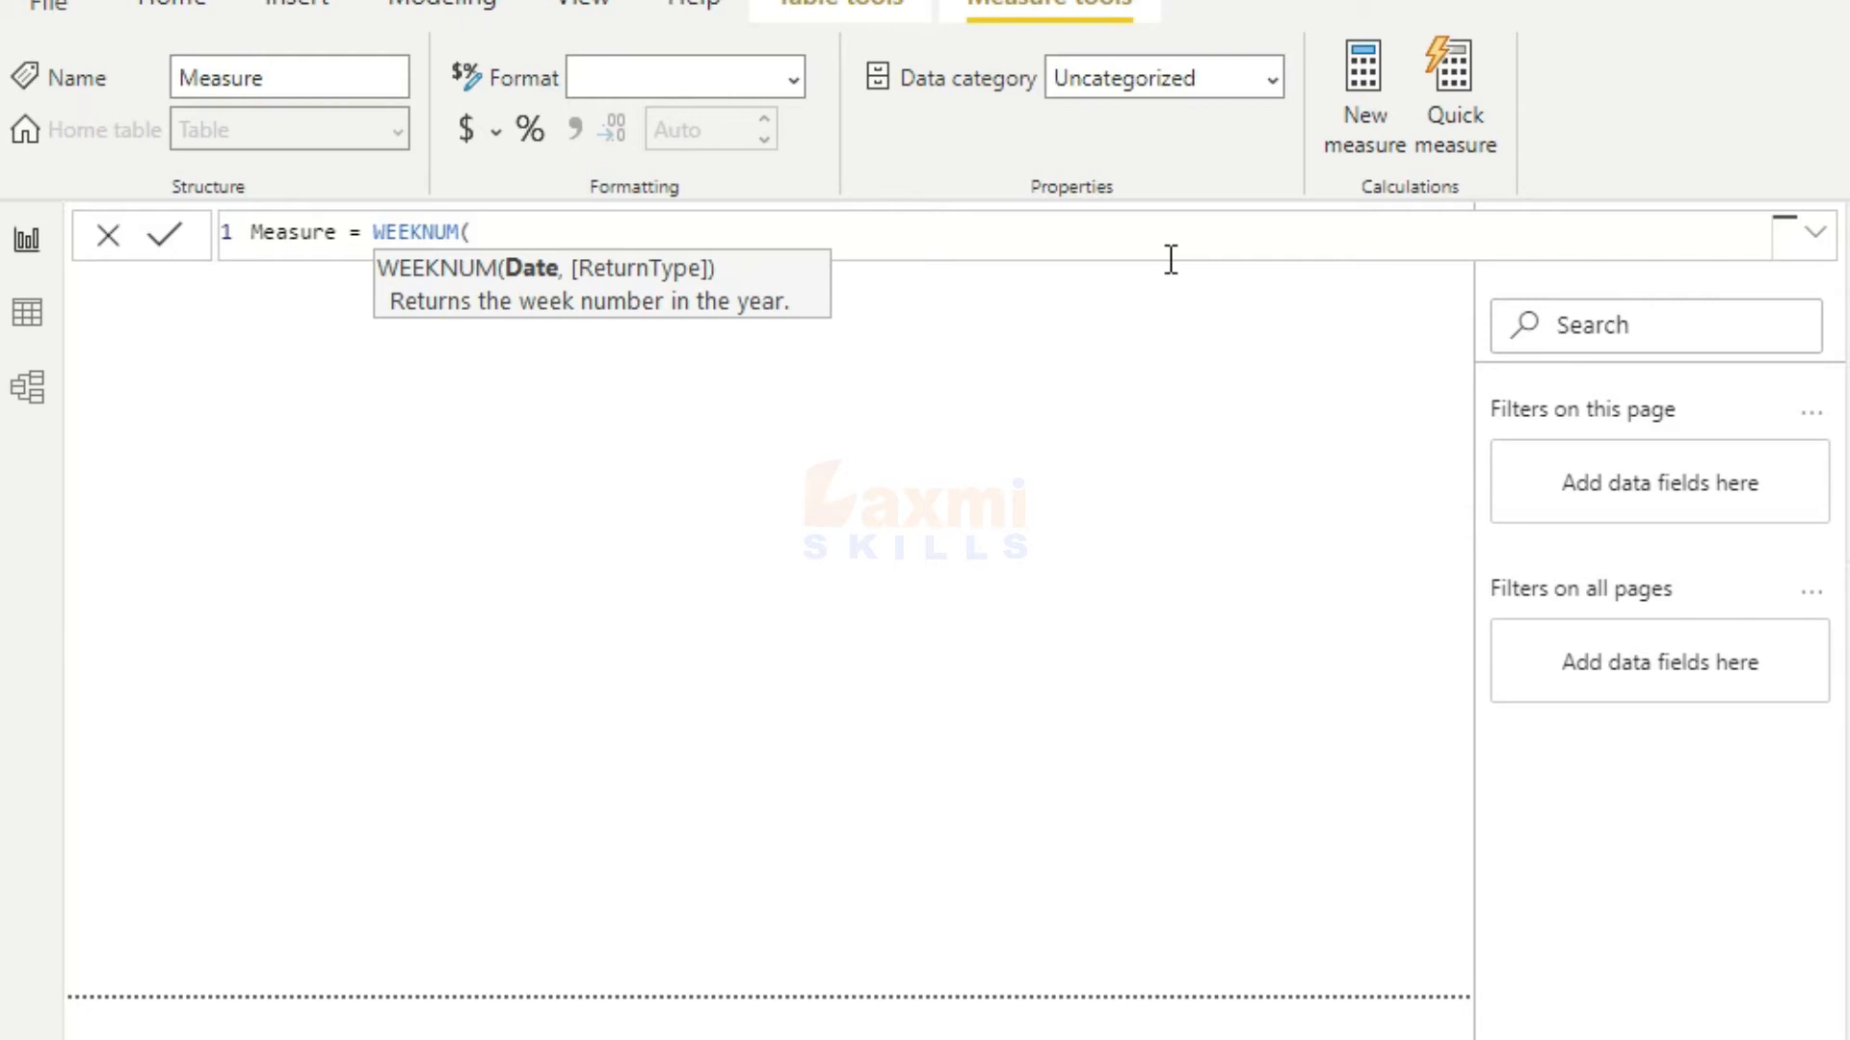
pyautogui.write('now')
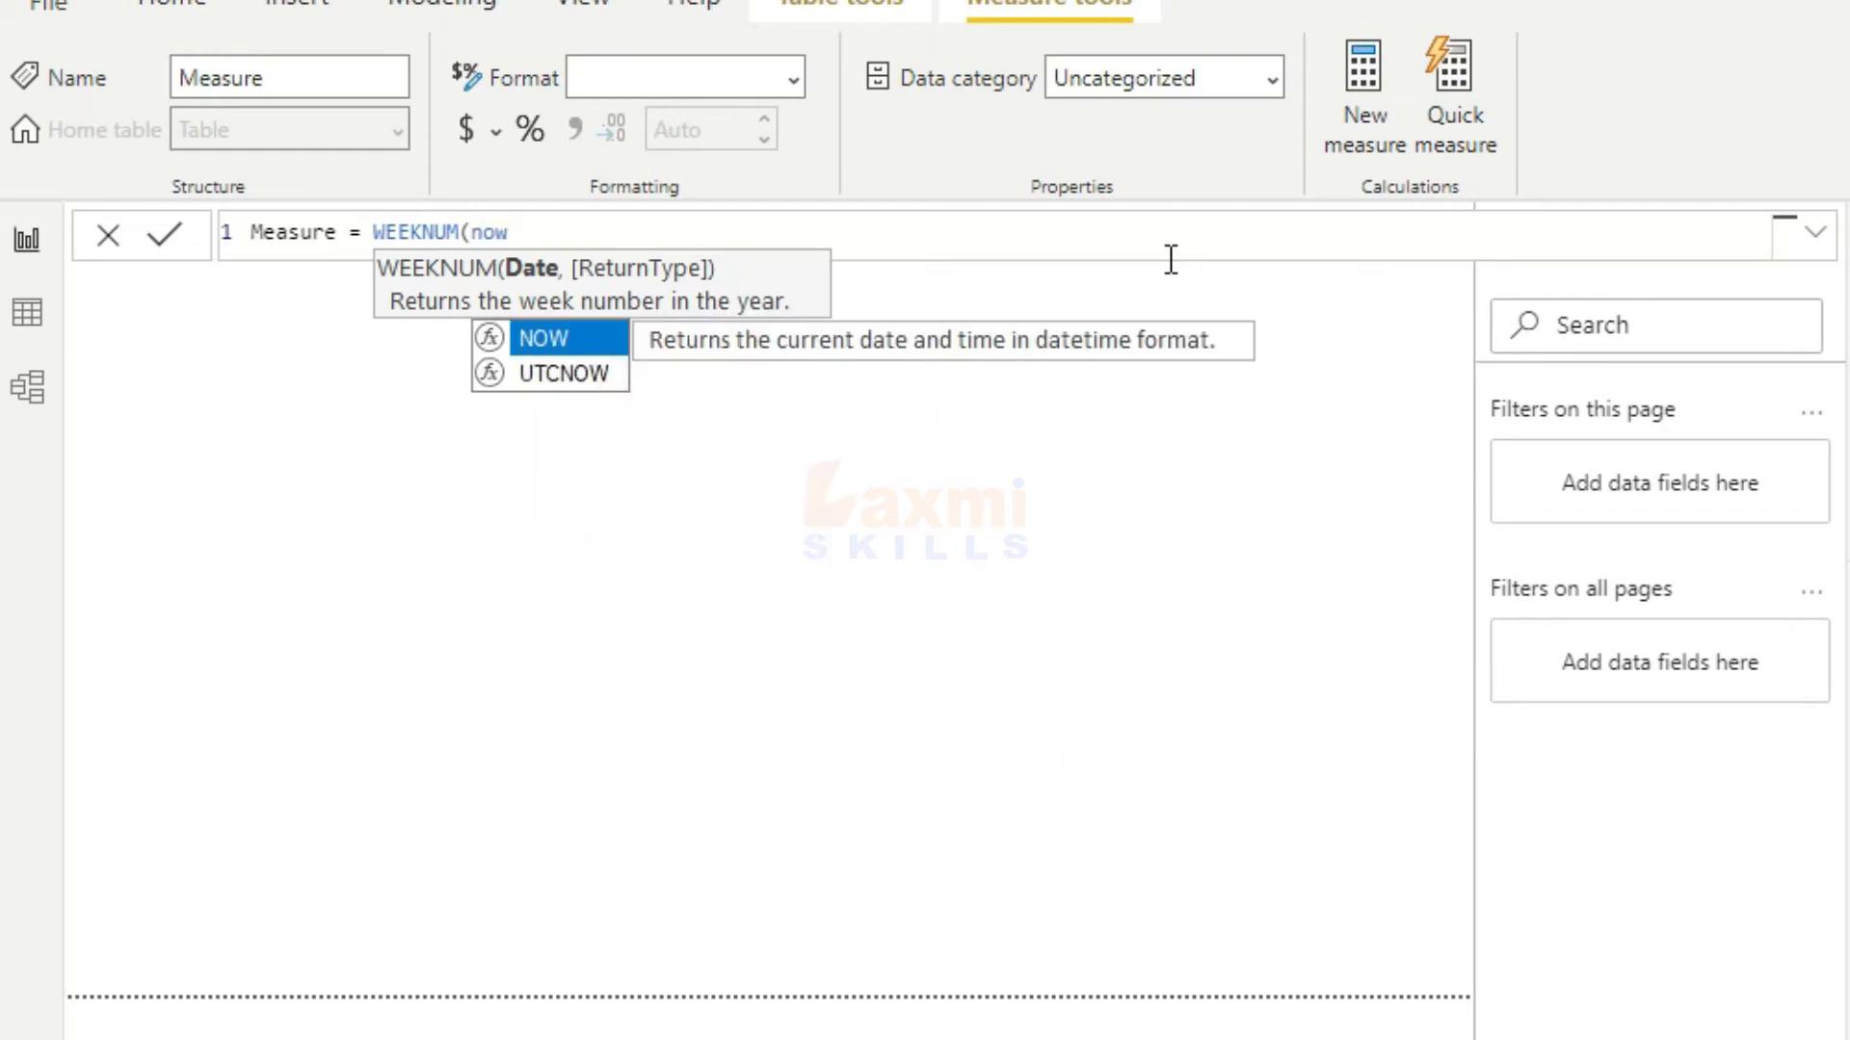
pyautogui.press('Tab')
pyautogui.write(')')
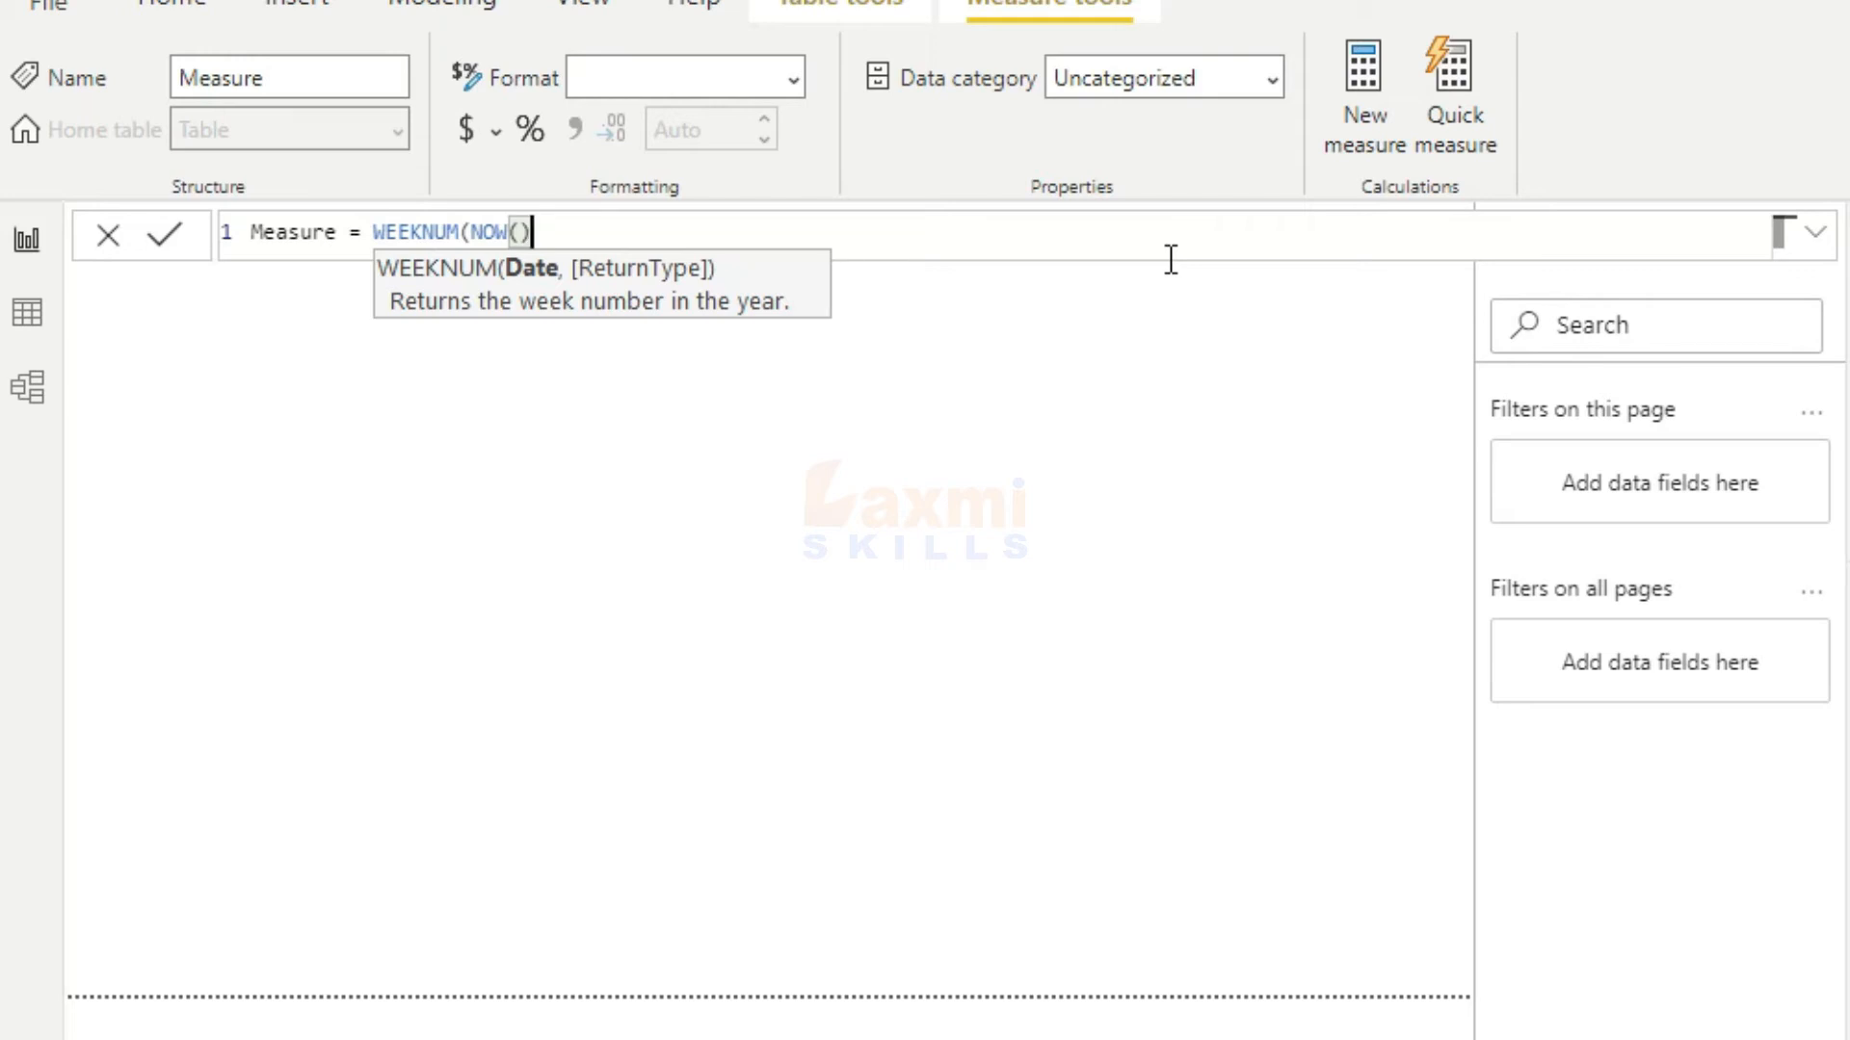
pyautogui.press('BackSpace')
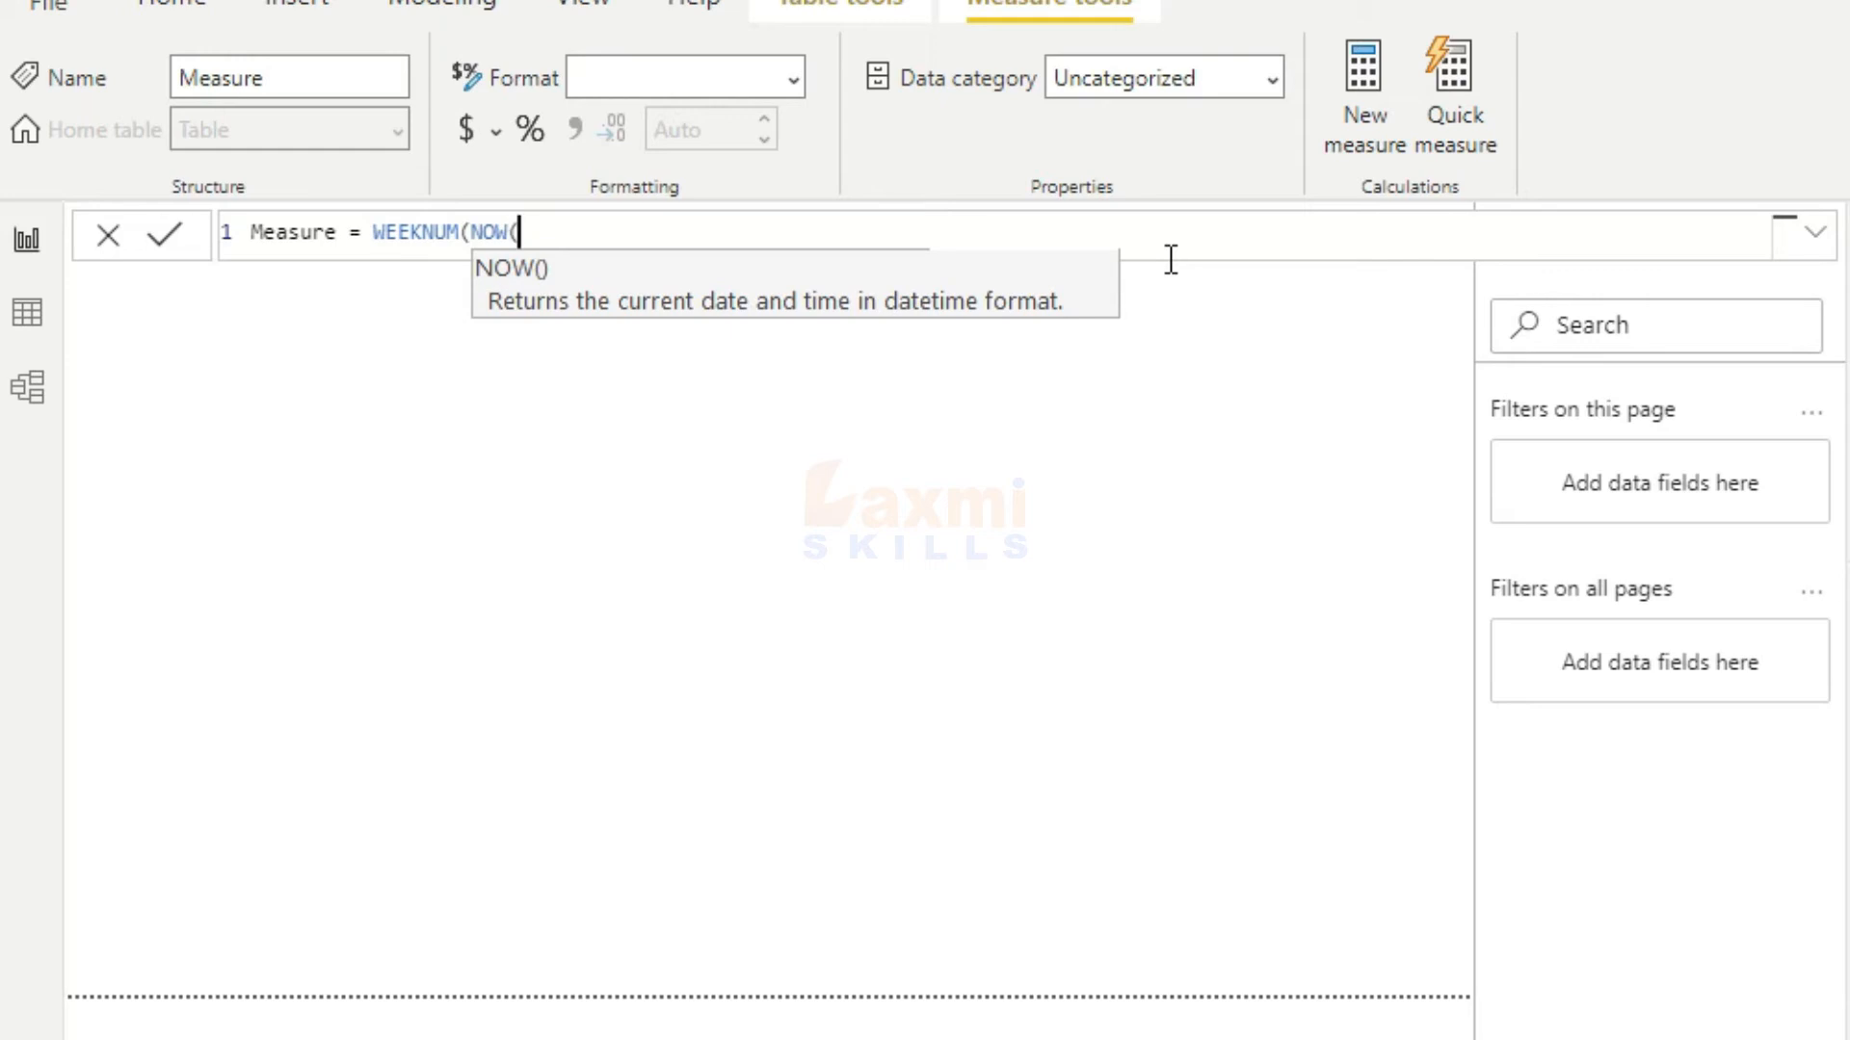
pyautogui.write(')')
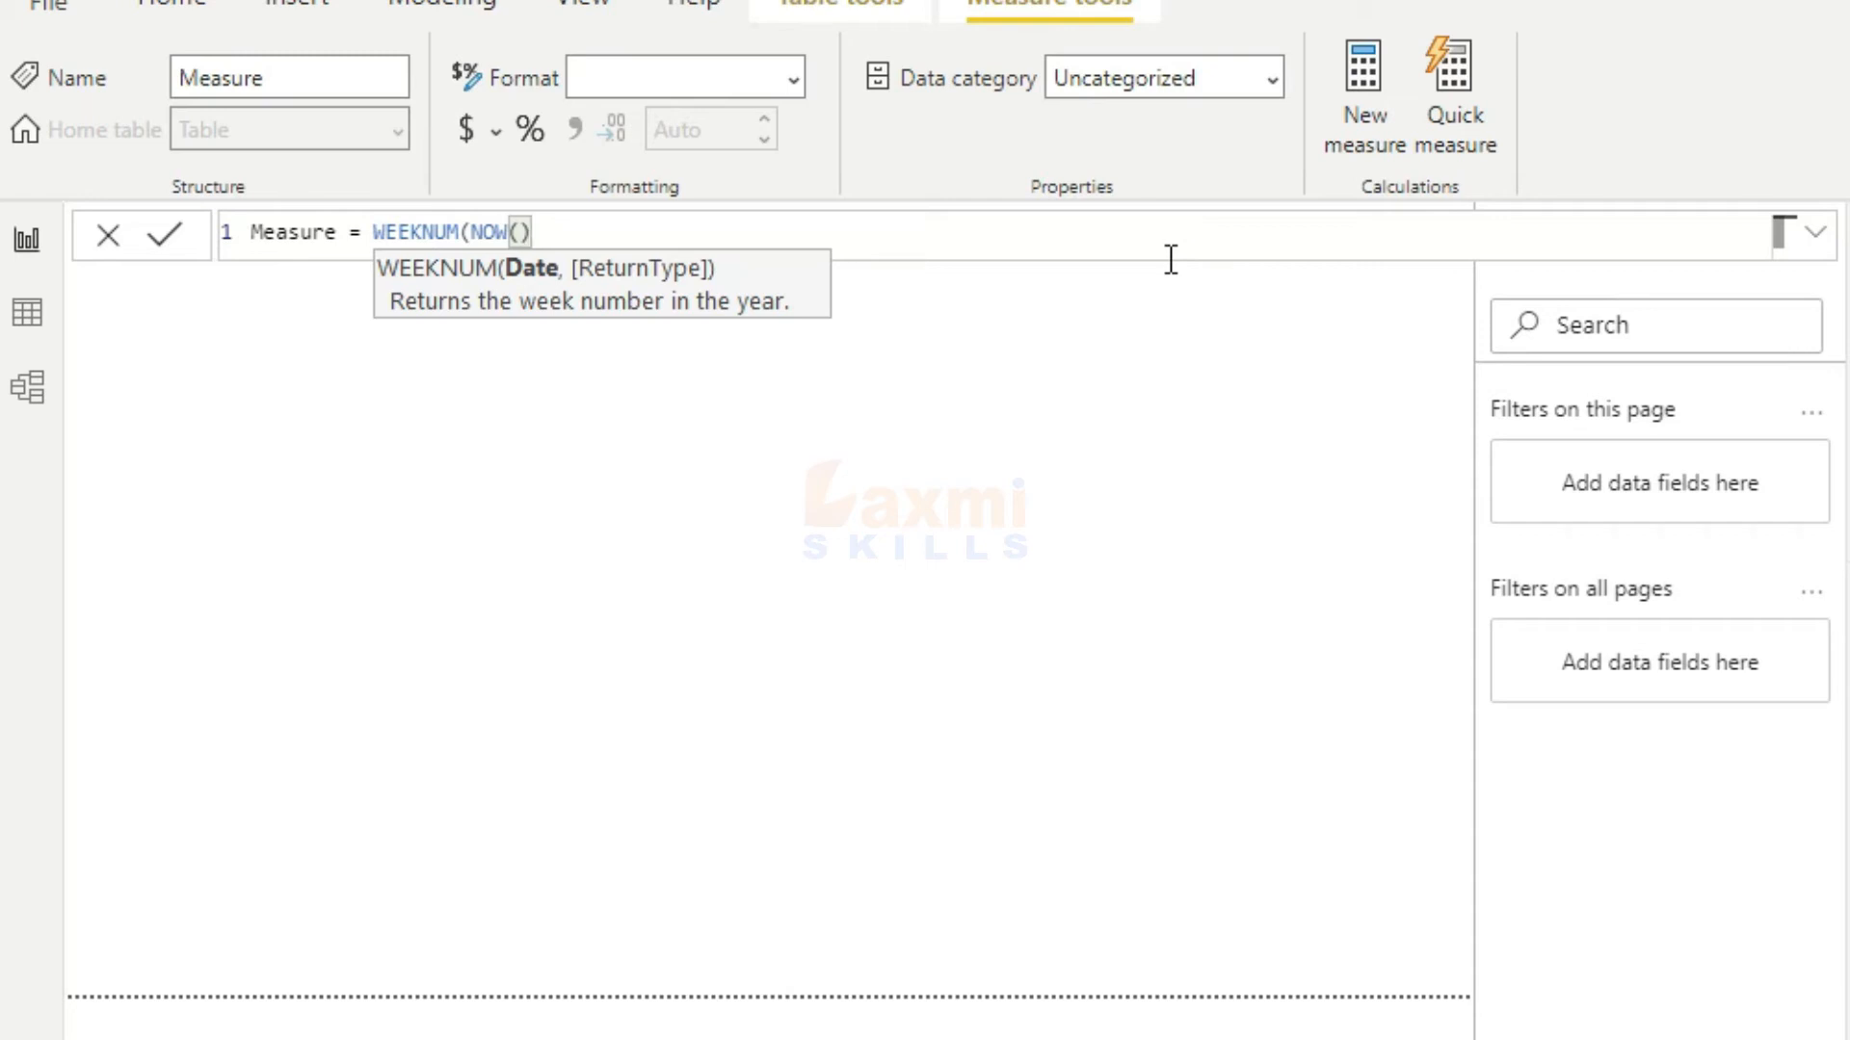
# Finish the WEEKNUM(NOW()) measure with return type 1 and commit it
pyautogui.write(',')
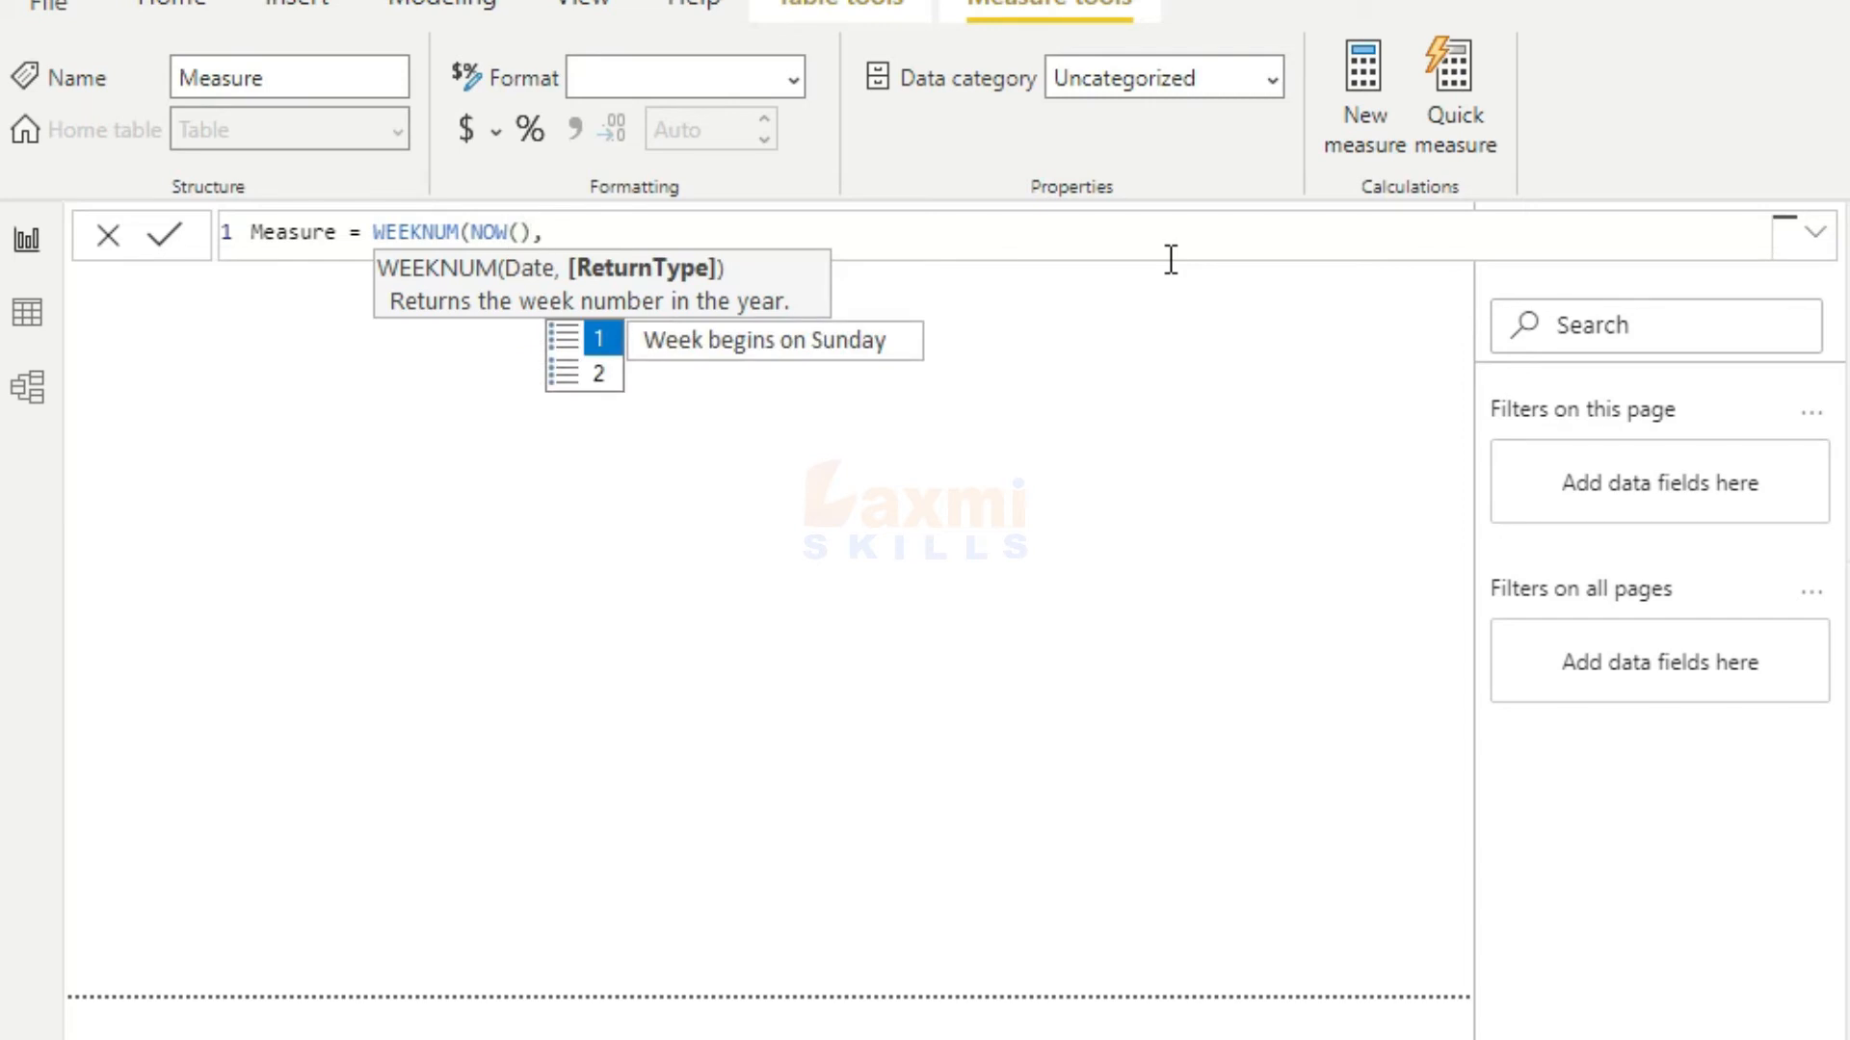
pyautogui.write('1)')
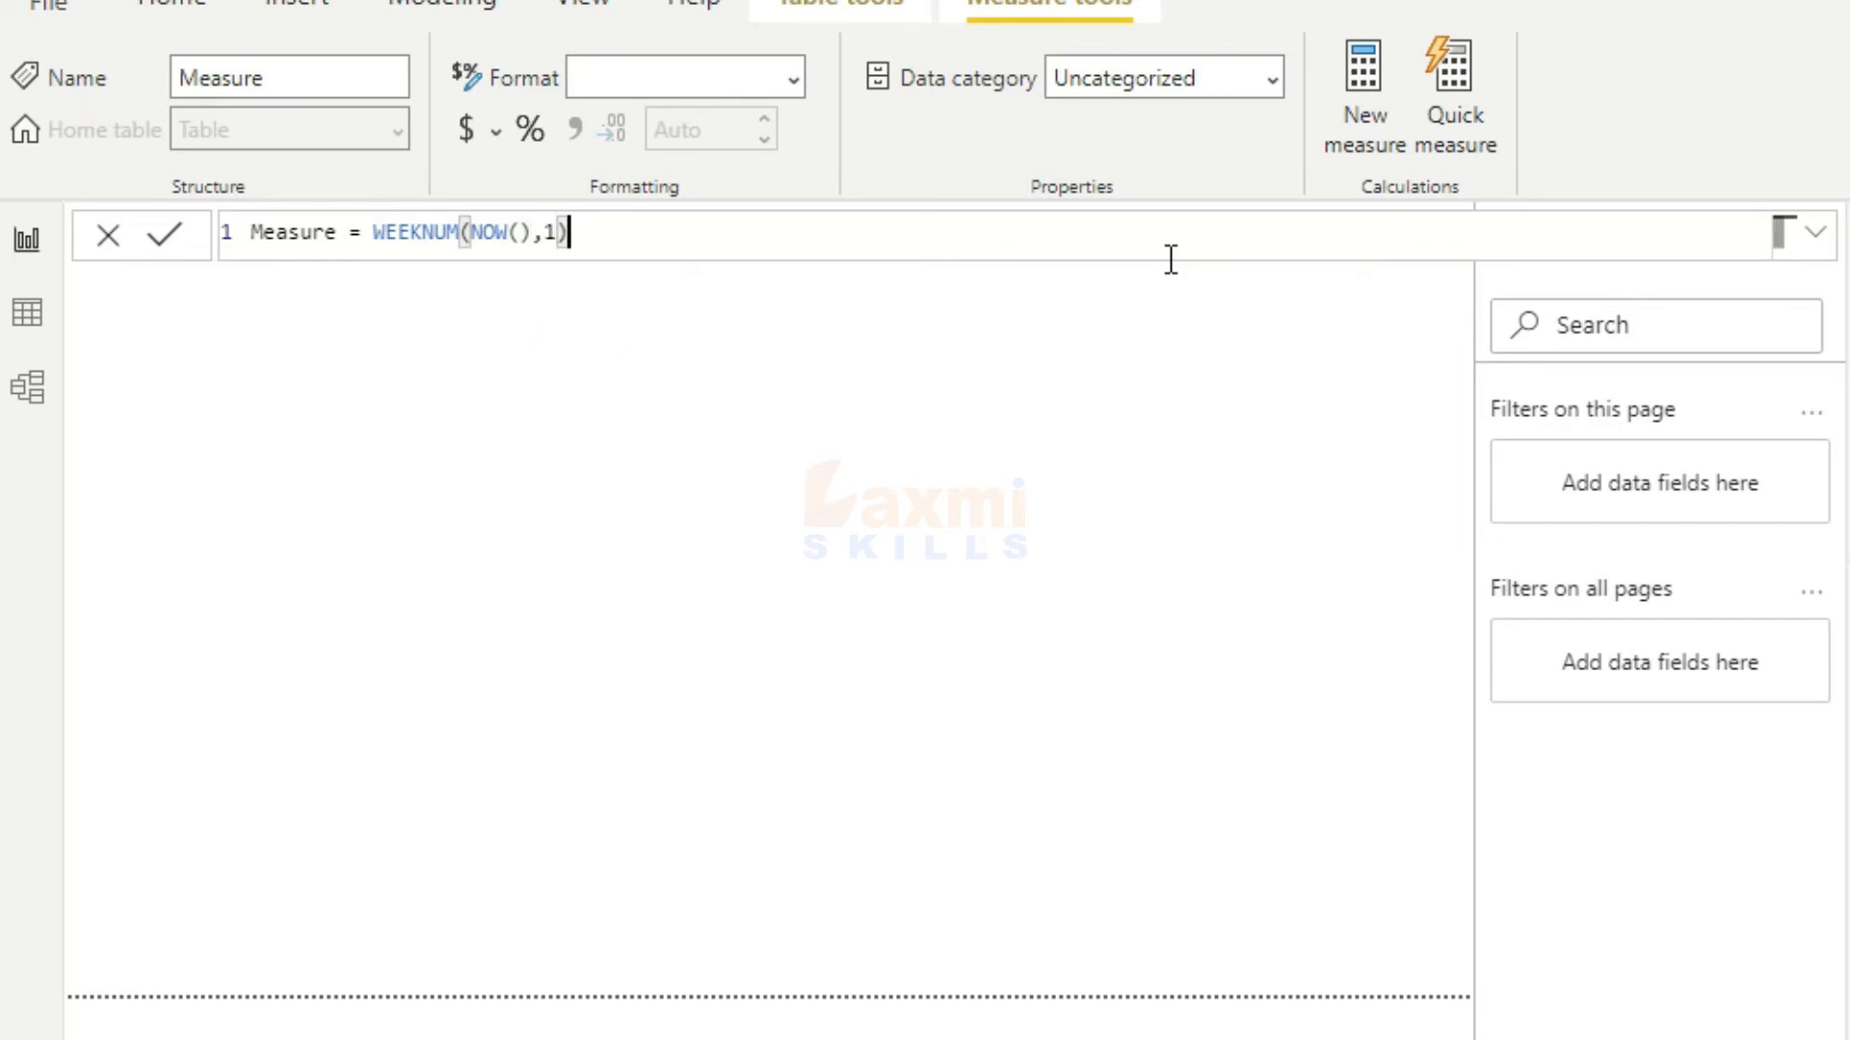
pyautogui.click(1113, 428)
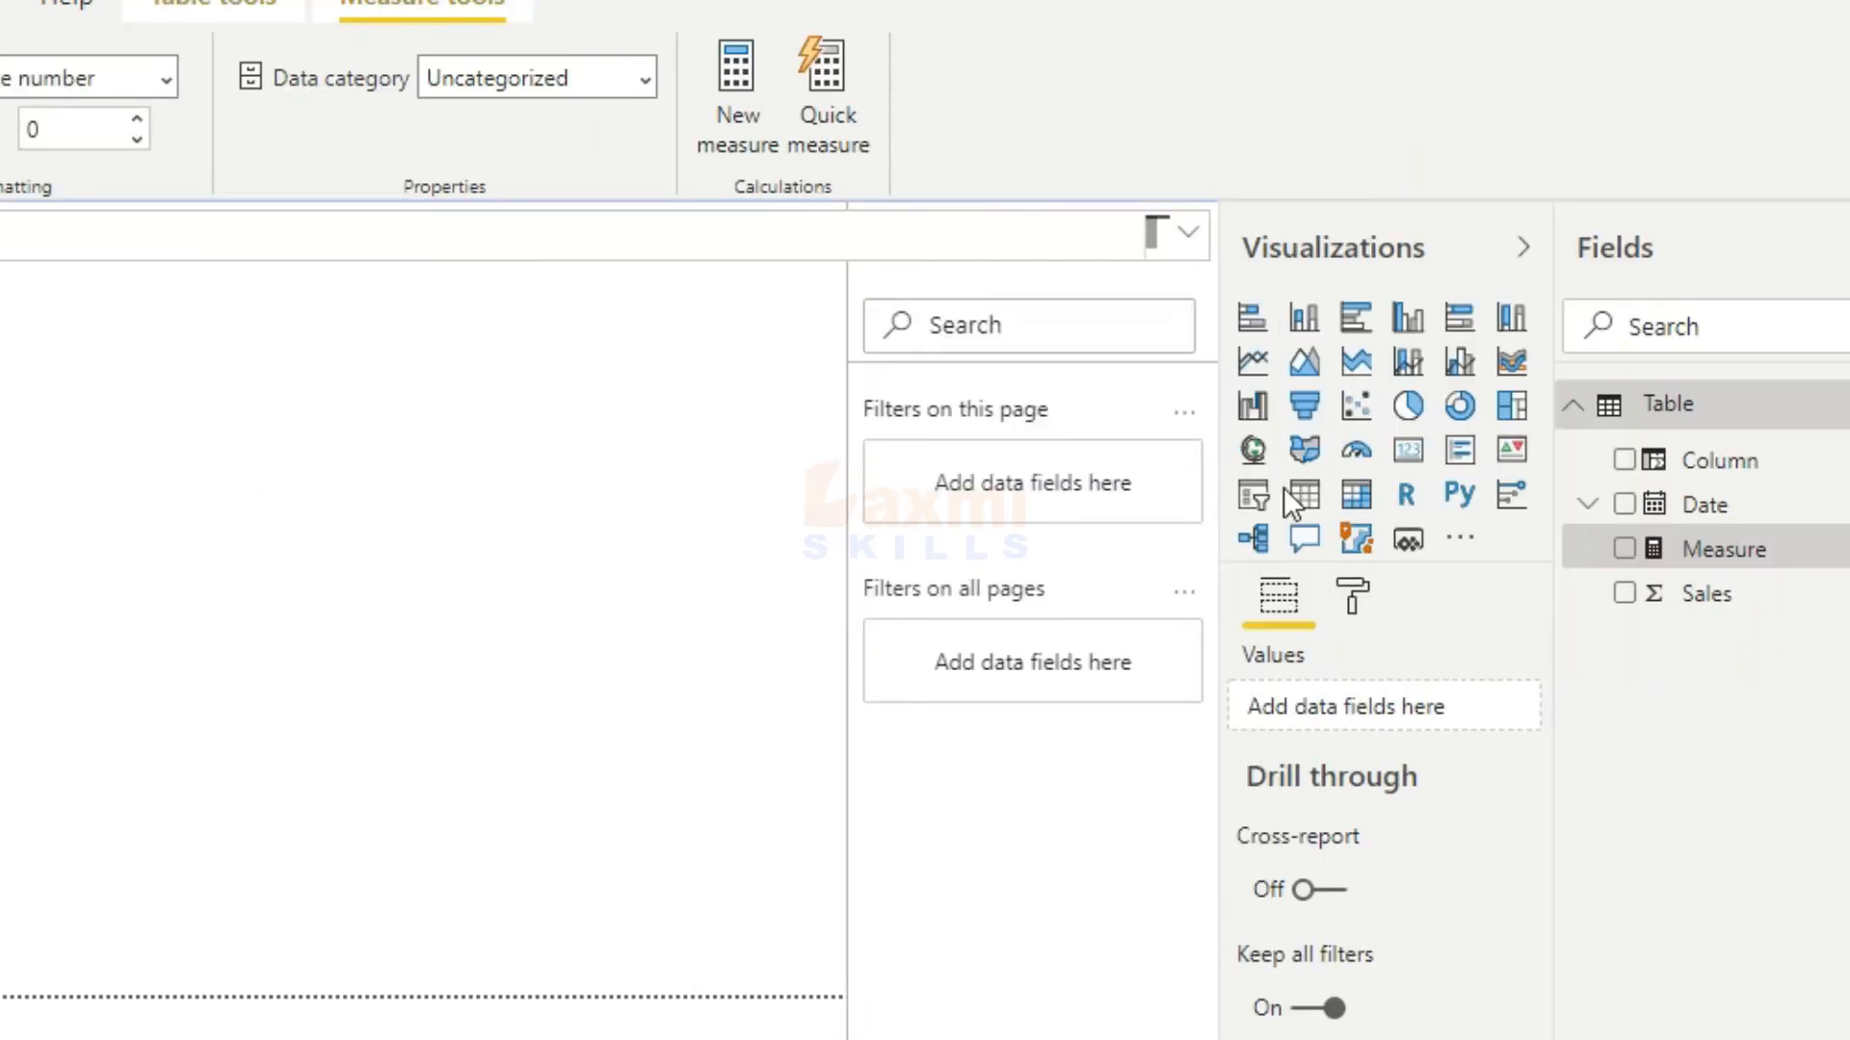
# Add a card visual showing Measure to the report page and make the card smaller
pyautogui.click(1405, 454)
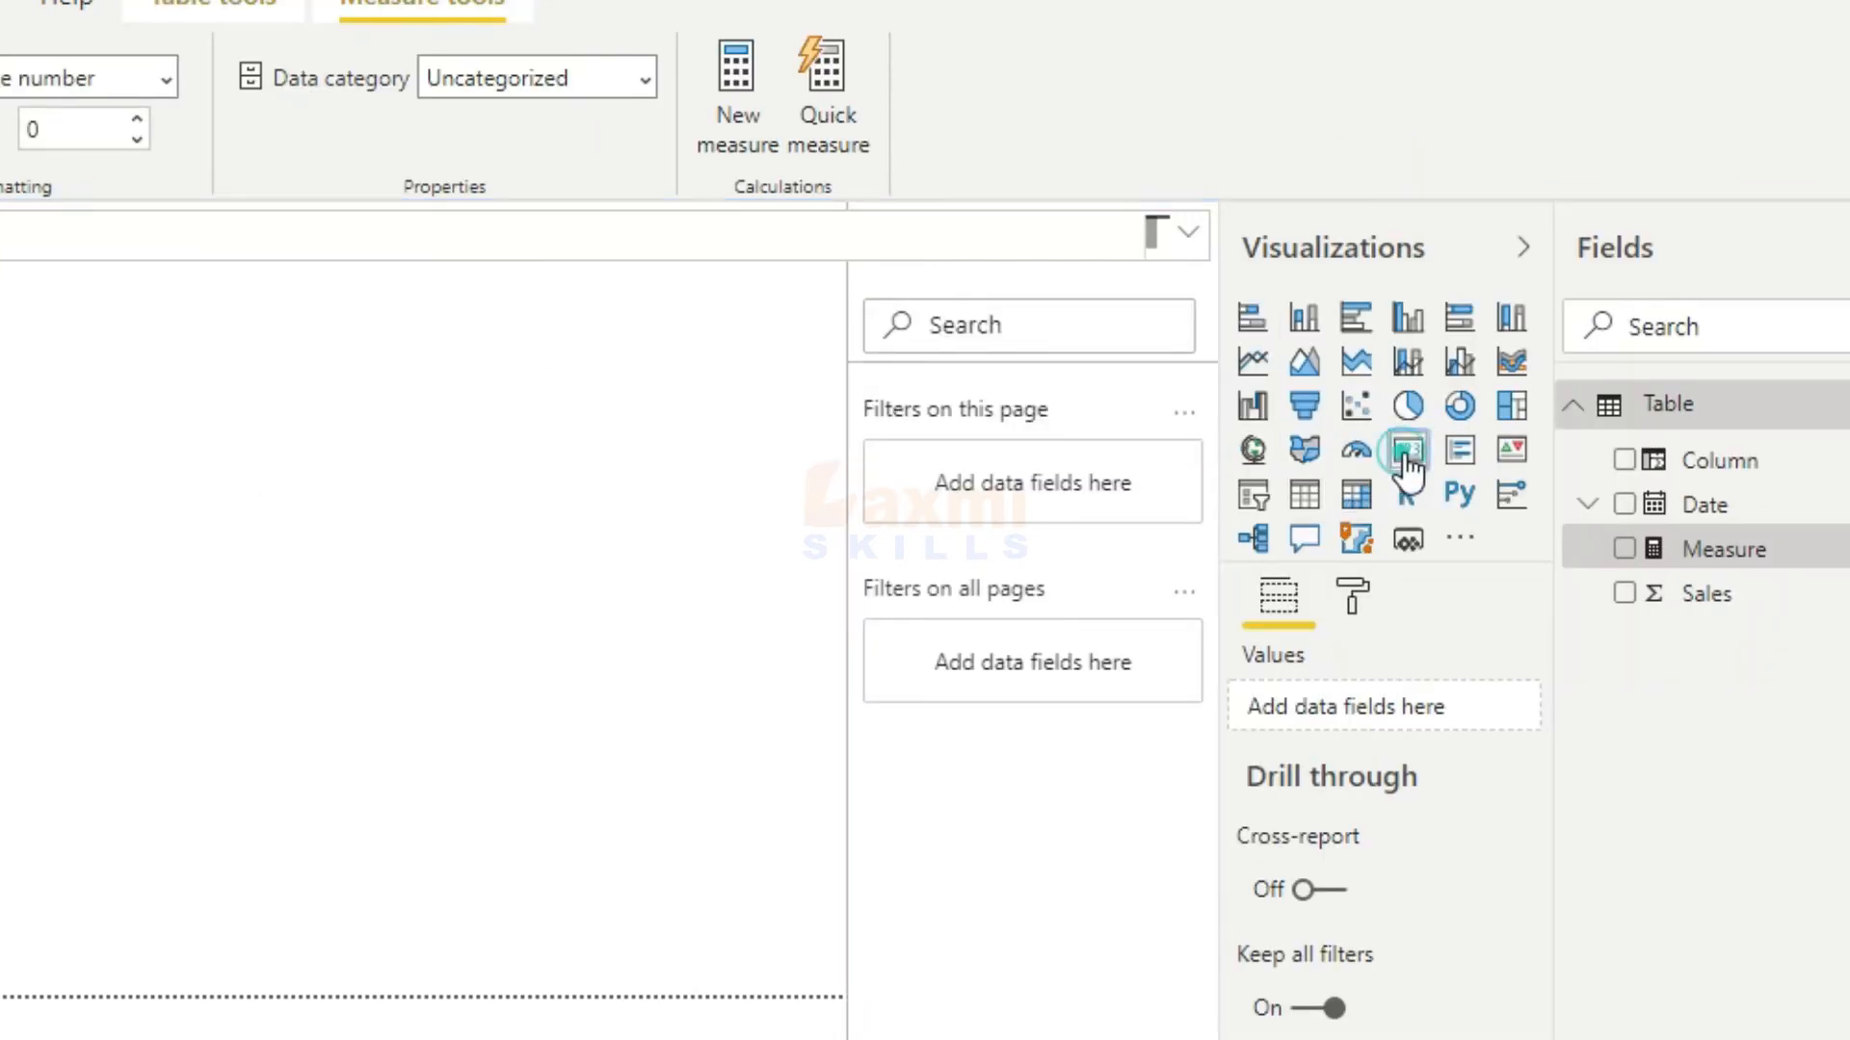
pyautogui.click(1624, 549)
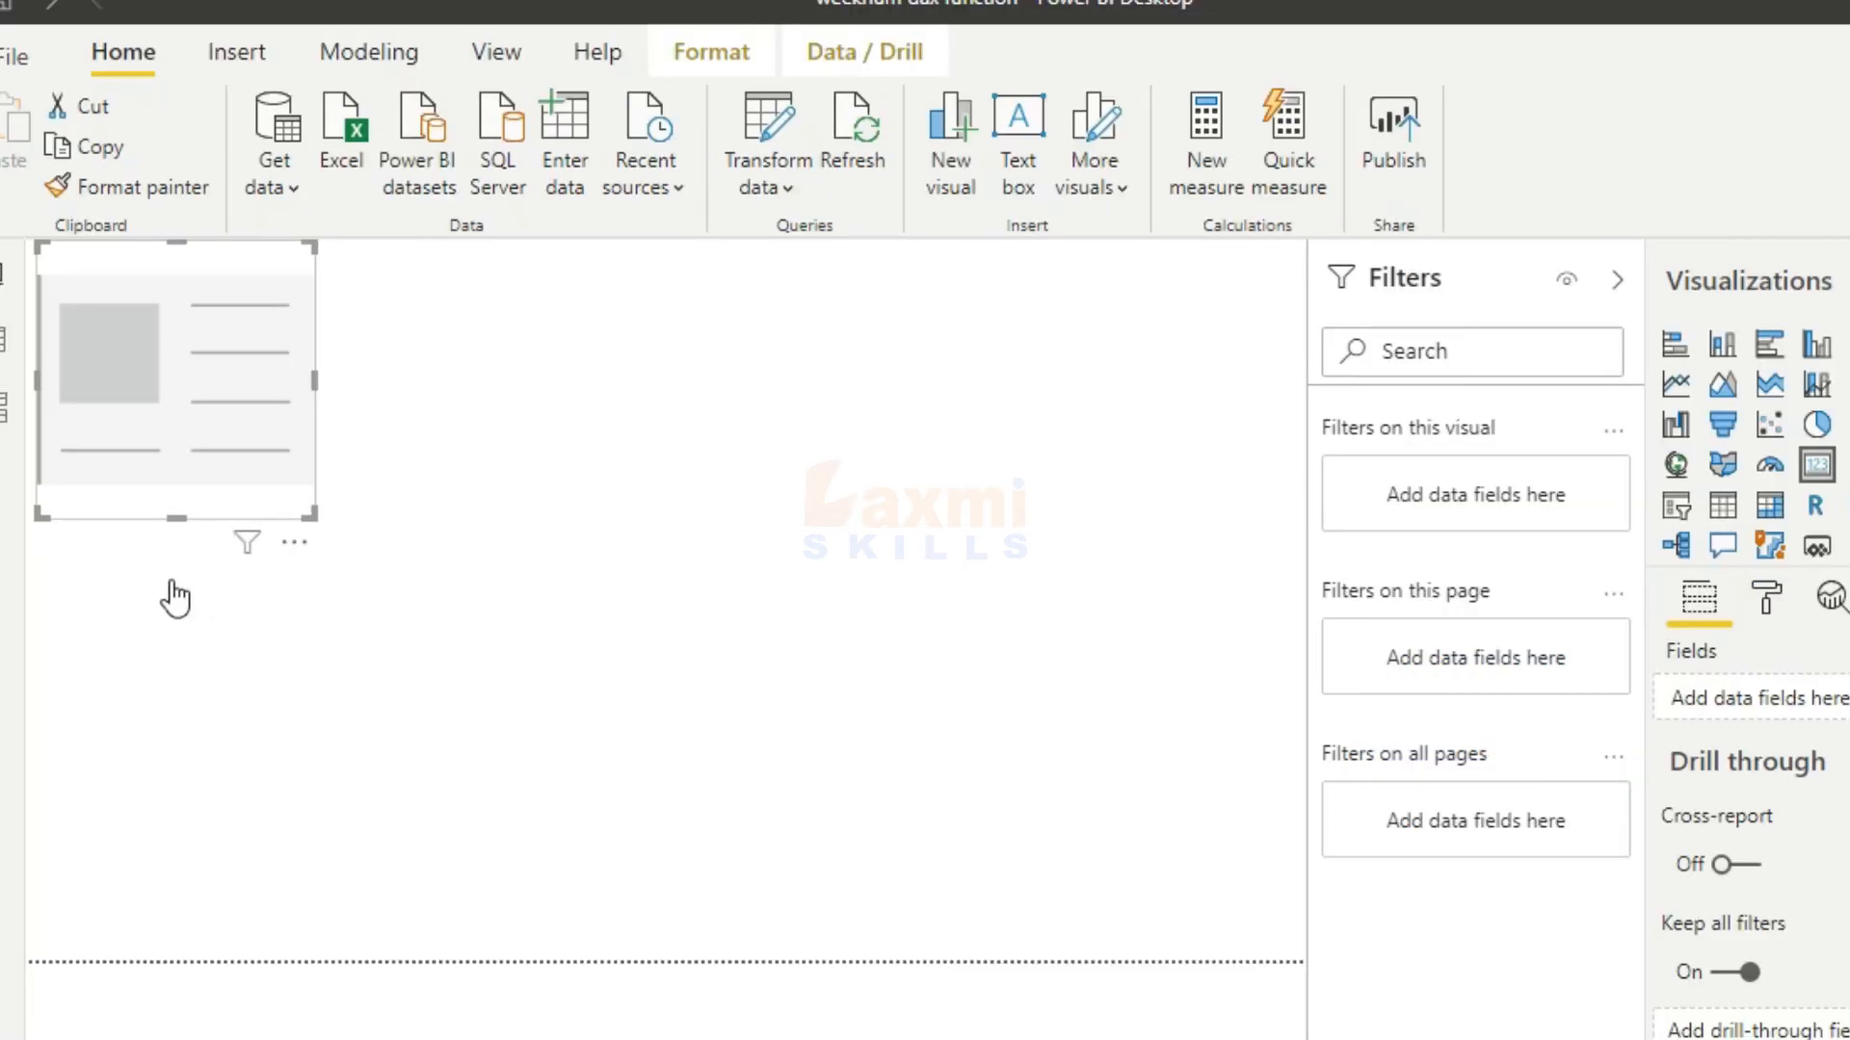
pyautogui.moveTo(252, 481); pyautogui.dragTo(388, 424)
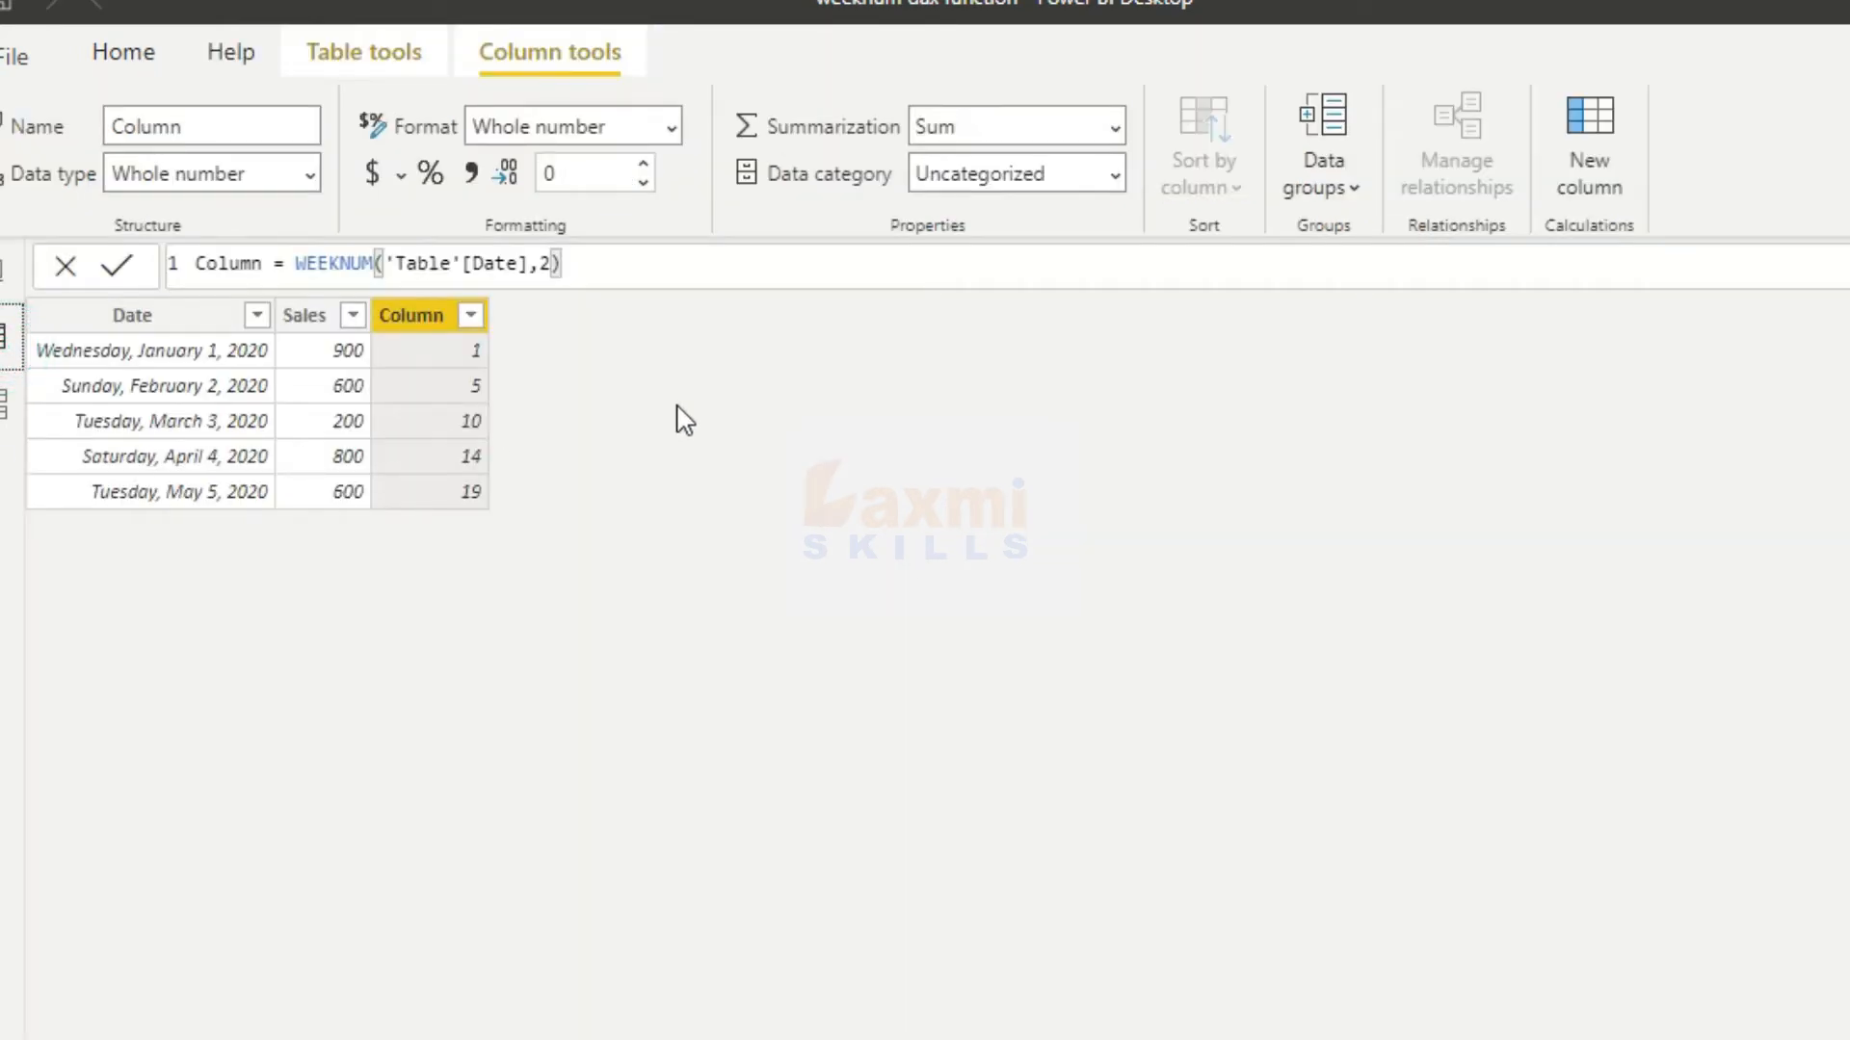
# Add a second calculated column to the data table with the formula WEEKDAY(NOW(),1)
pyautogui.click(682, 406)
pyautogui.click(1589, 181)
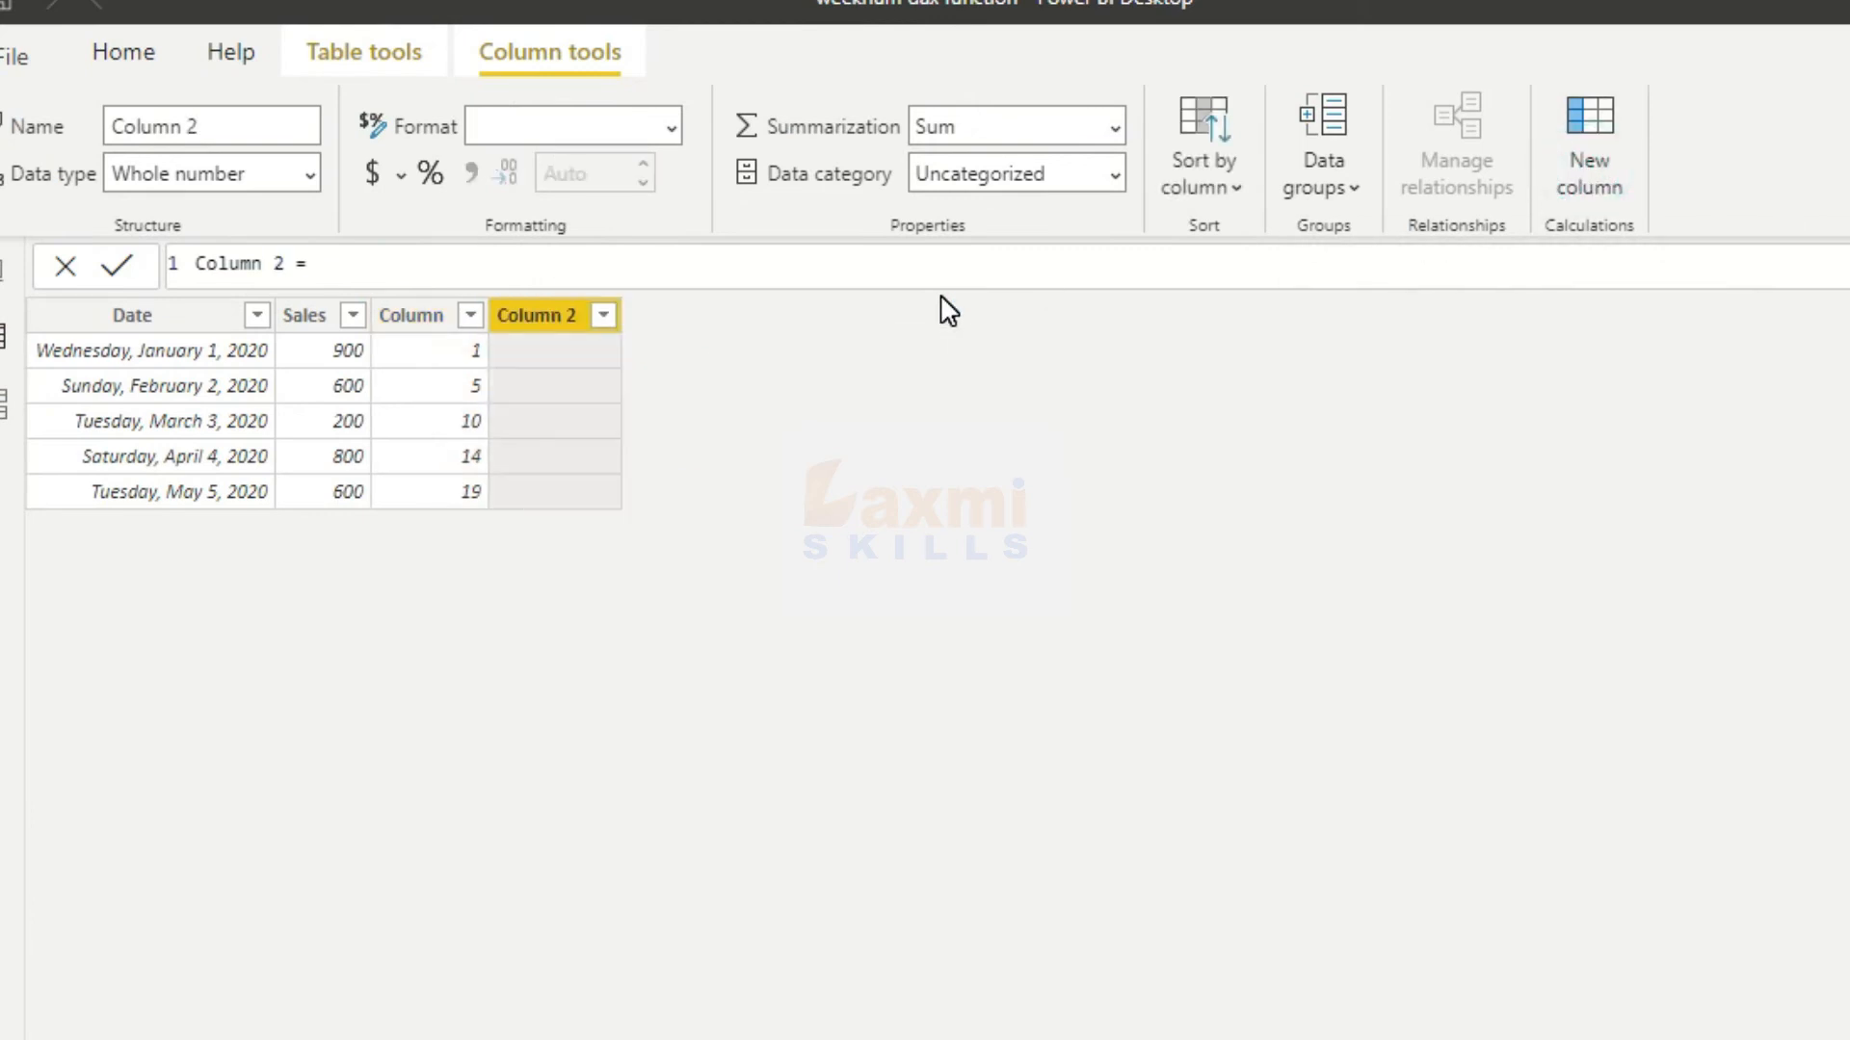
pyautogui.click(575, 265)
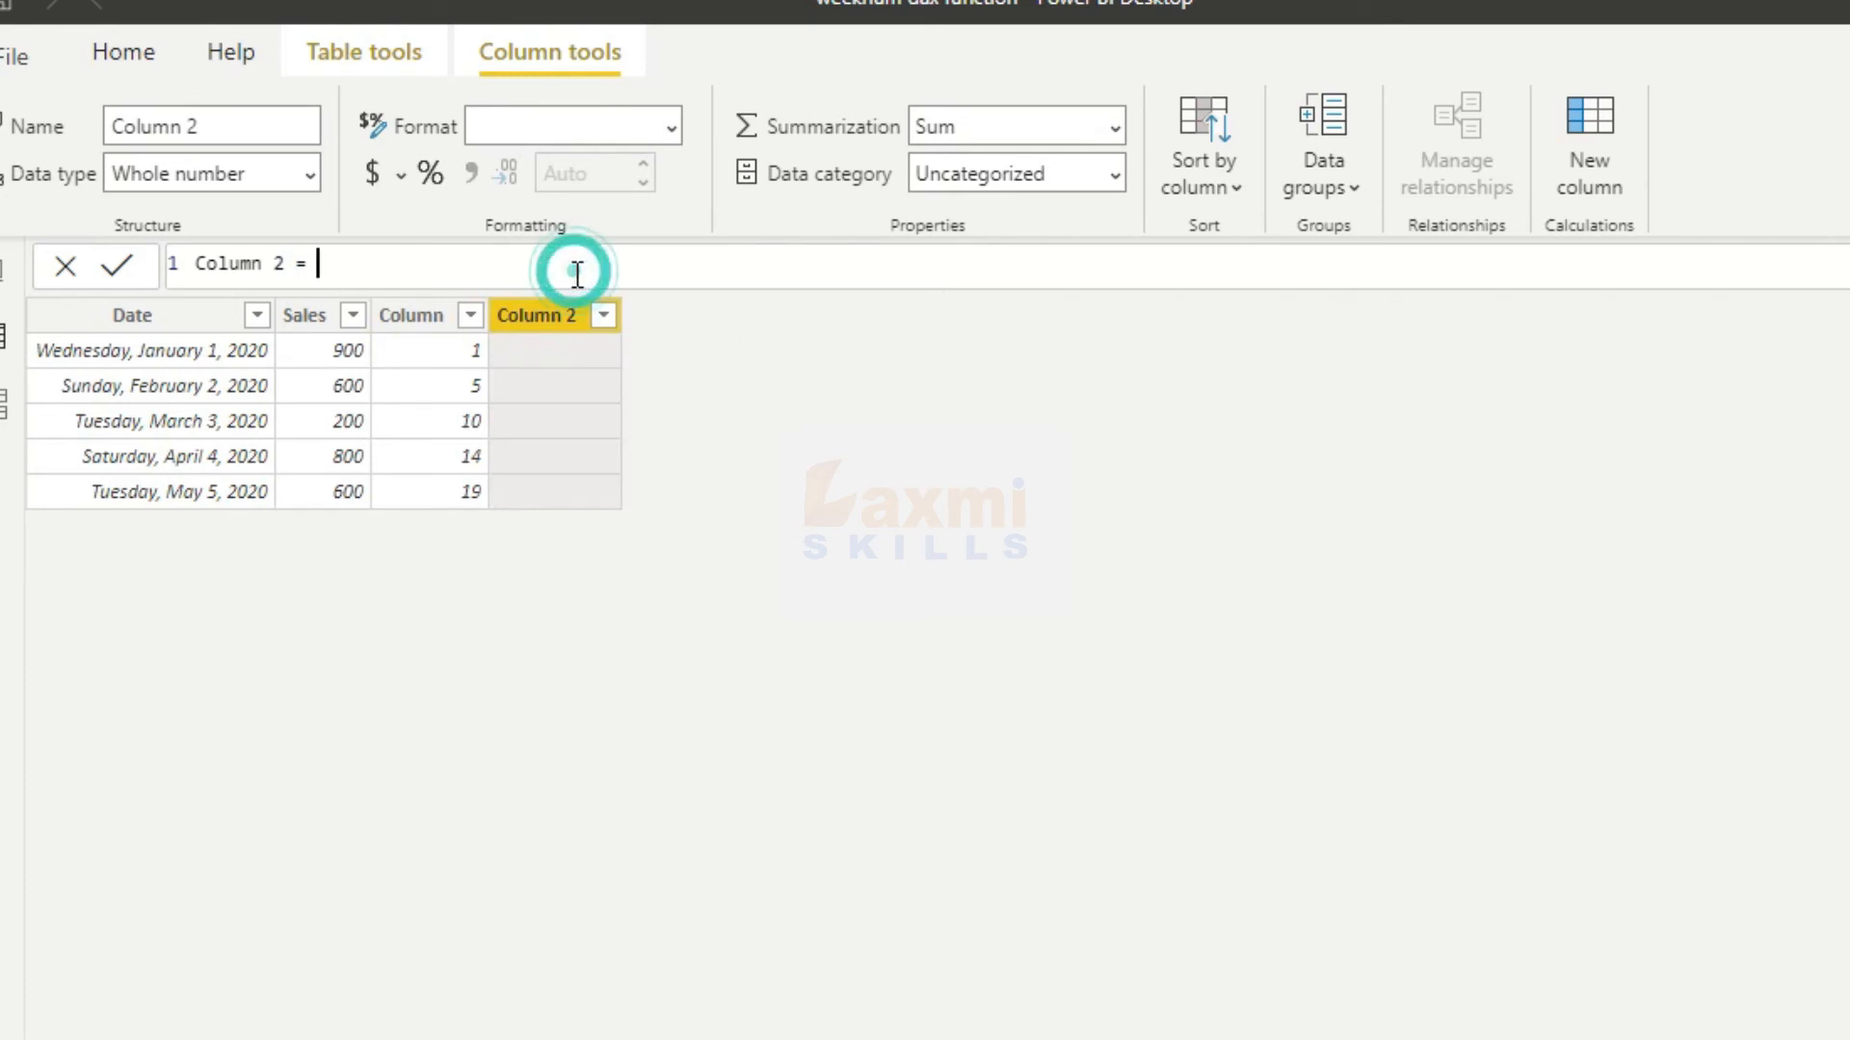
pyautogui.write('week')
pyautogui.press('Tab')
pyautogui.write('now')
pyautogui.press('Tab')
pyautogui.write('),1')
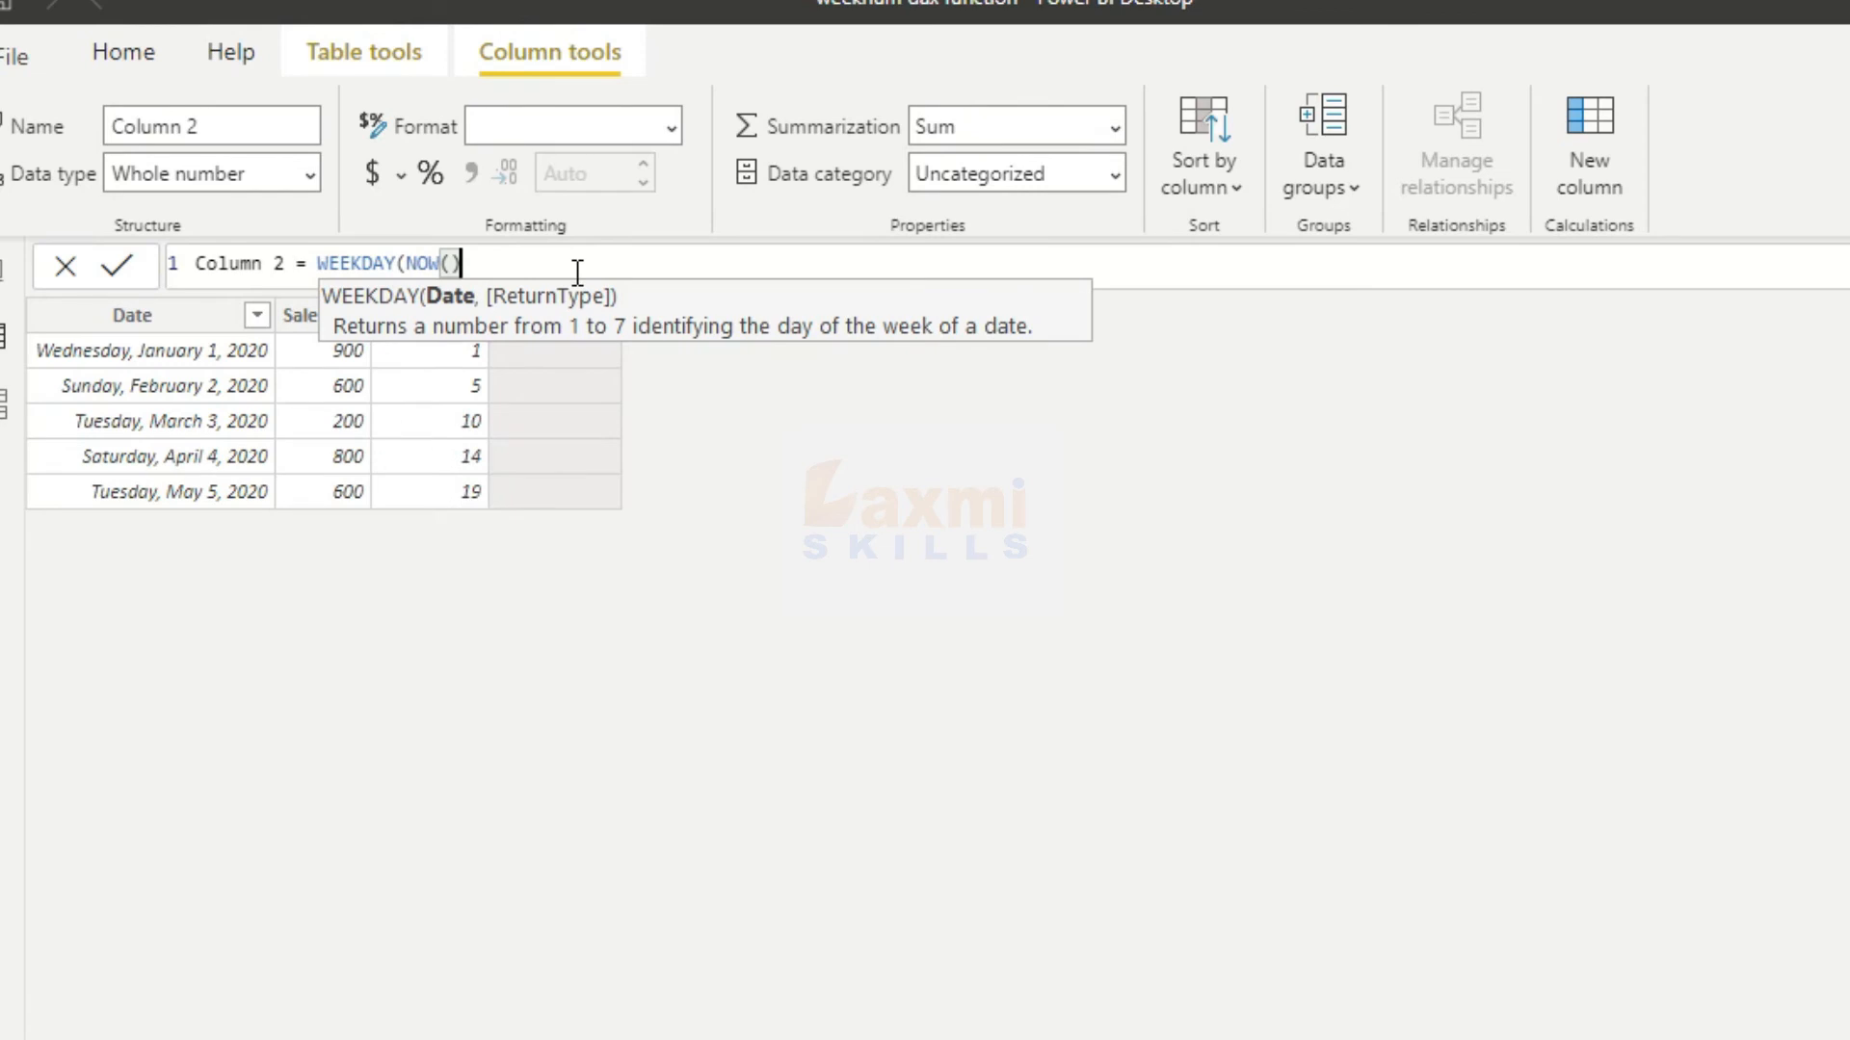
pyautogui.write(')')
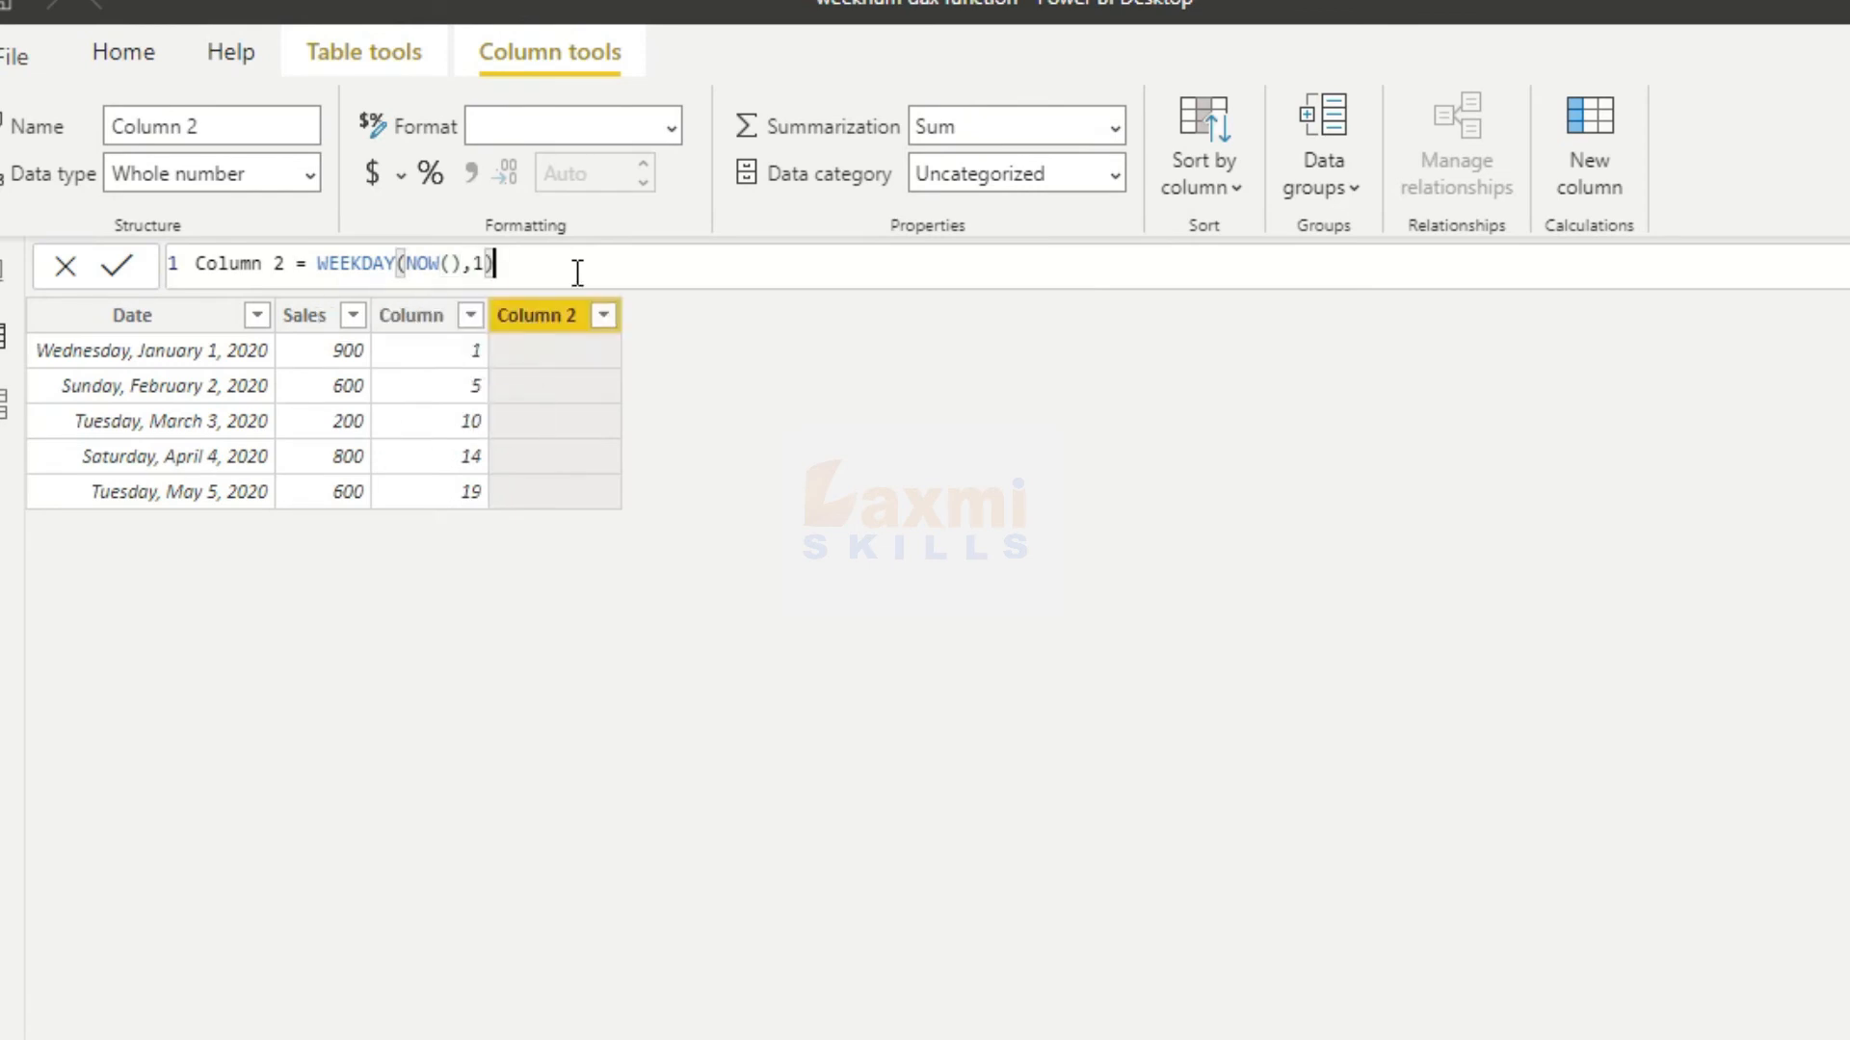
pyautogui.click(702, 479)
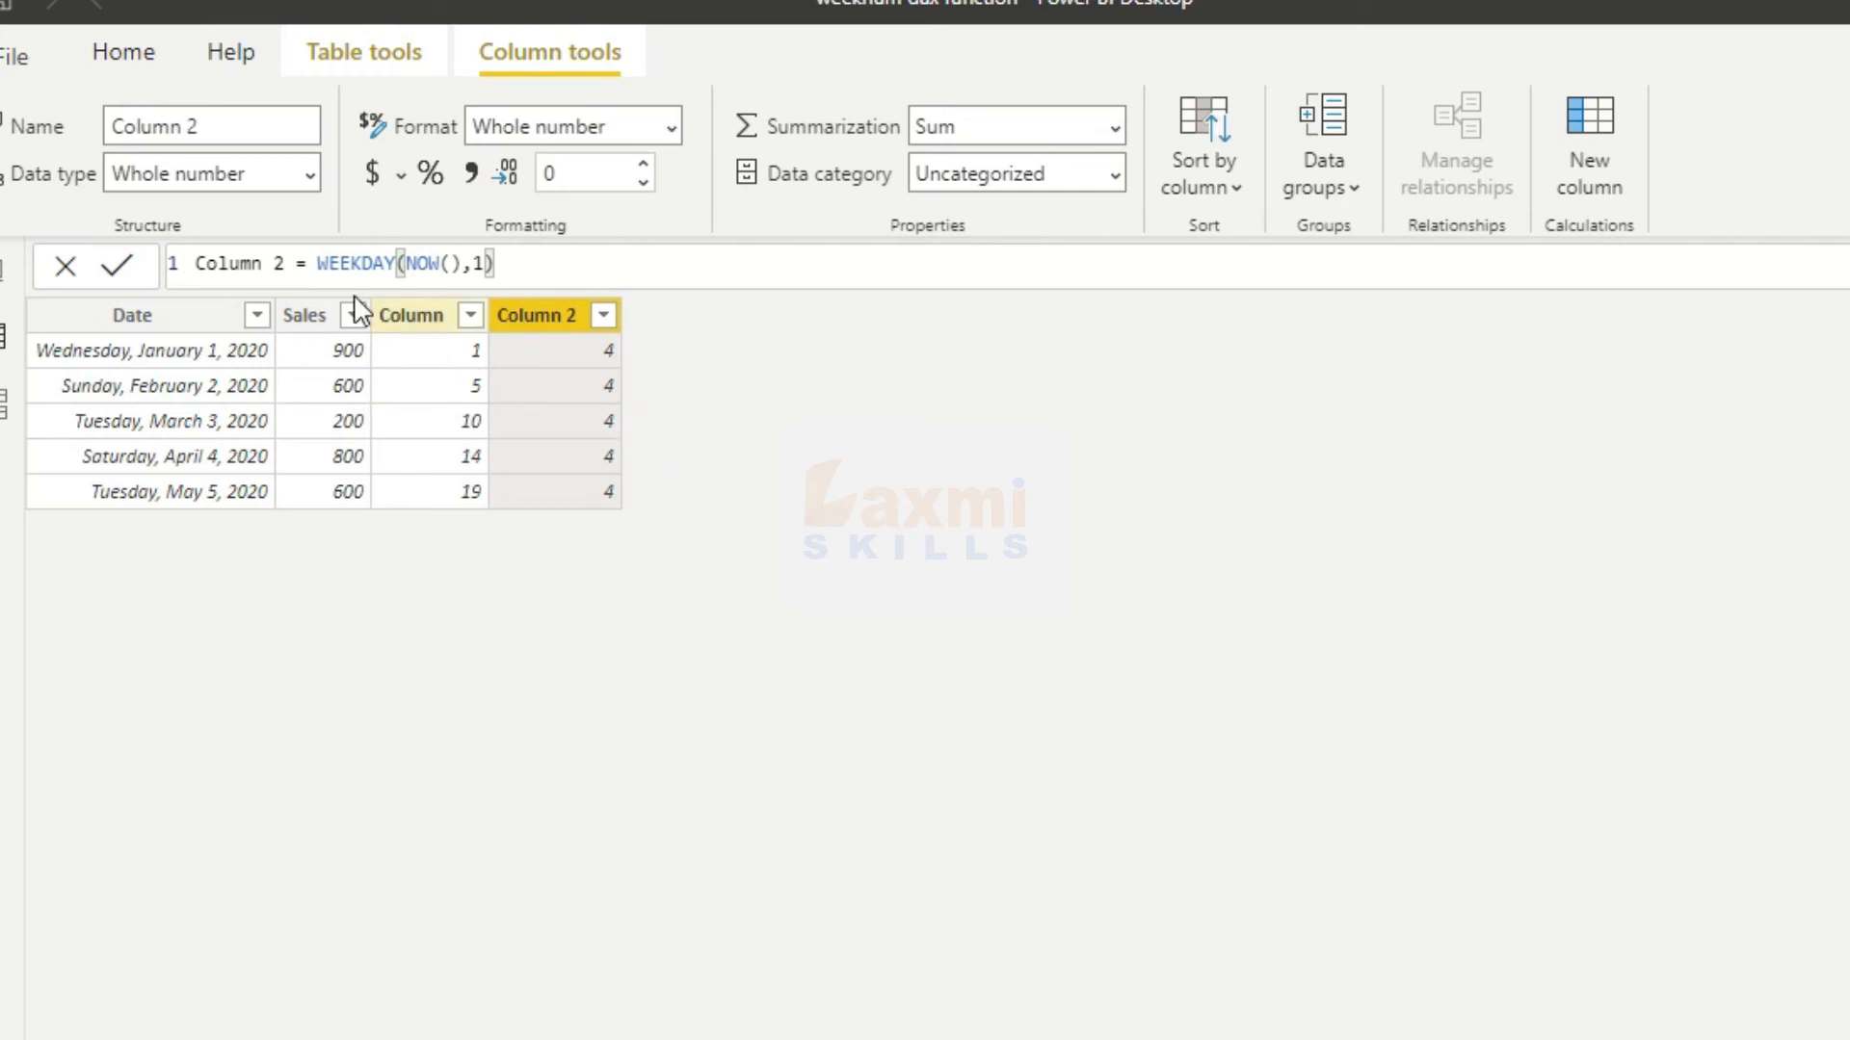
# Compare the formulas and values of both calculated columns, the Date column and Measure, and check the card on the report page
pyautogui.click(427, 269)
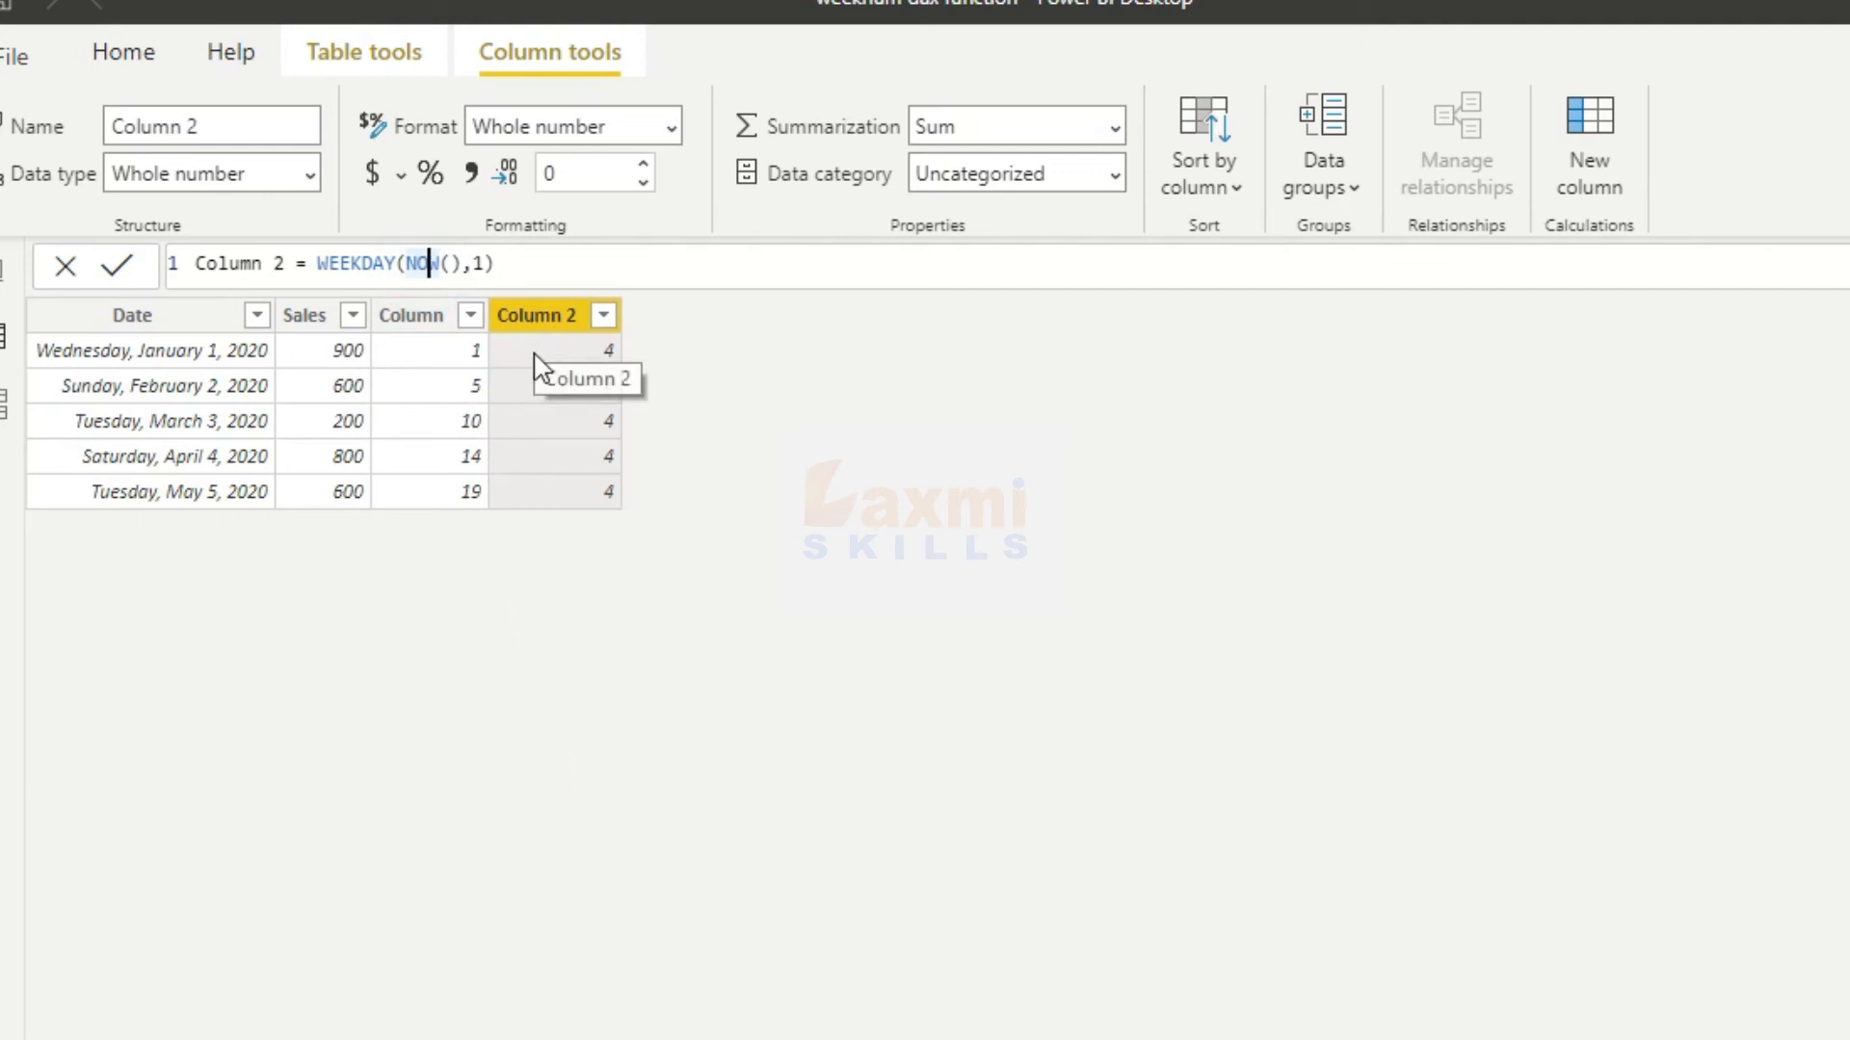
pyautogui.click(403, 321)
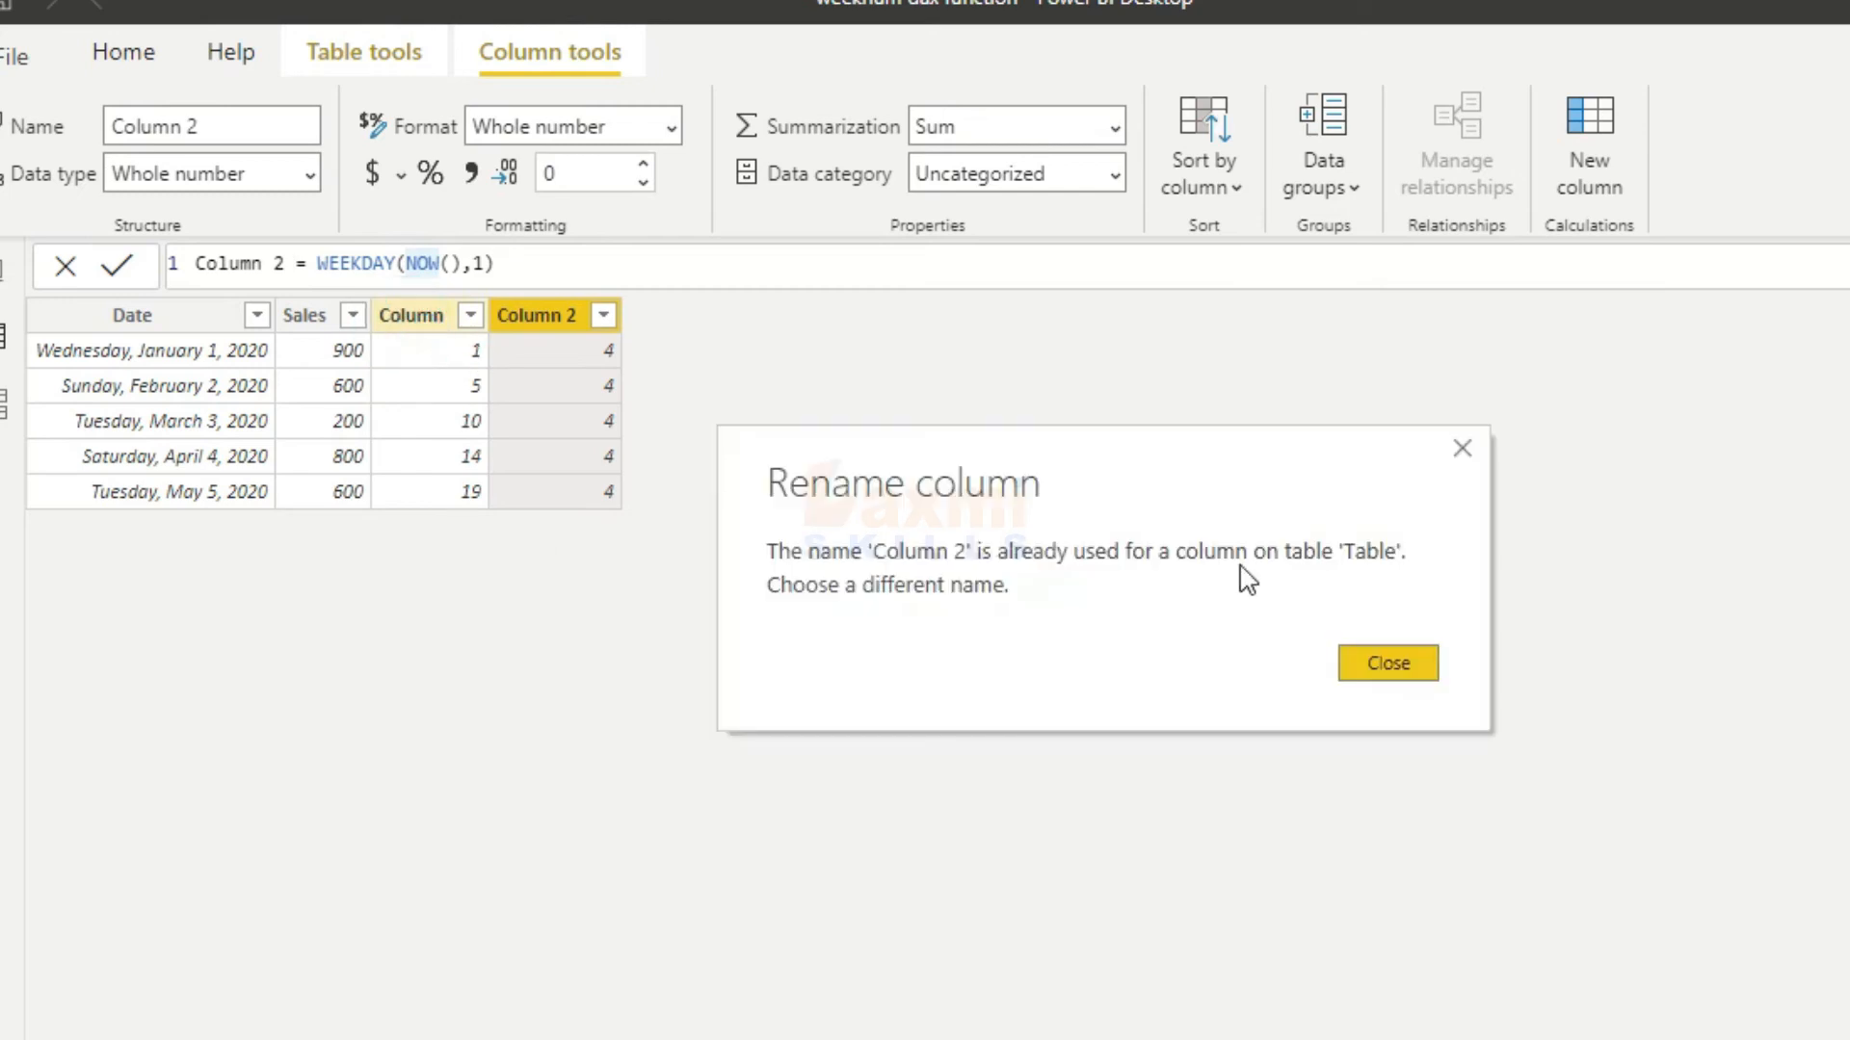
pyautogui.click(1461, 448)
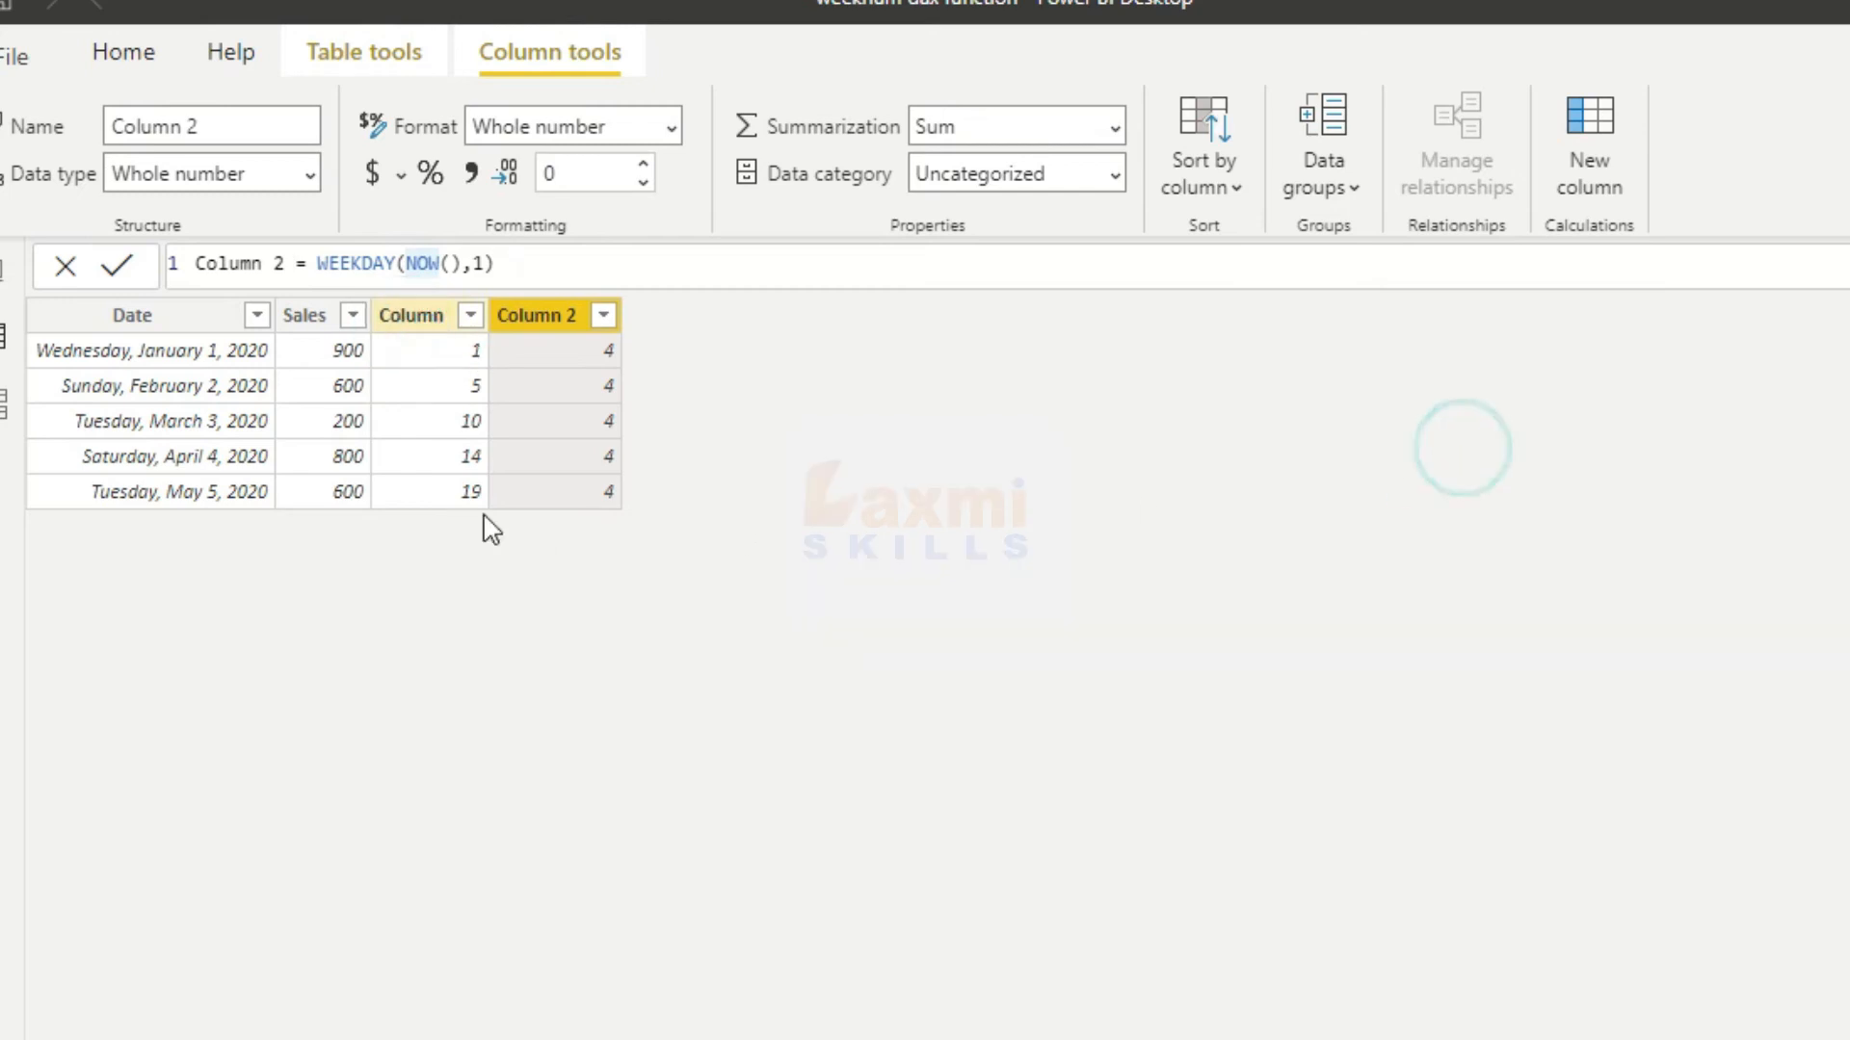
pyautogui.click(383, 349)
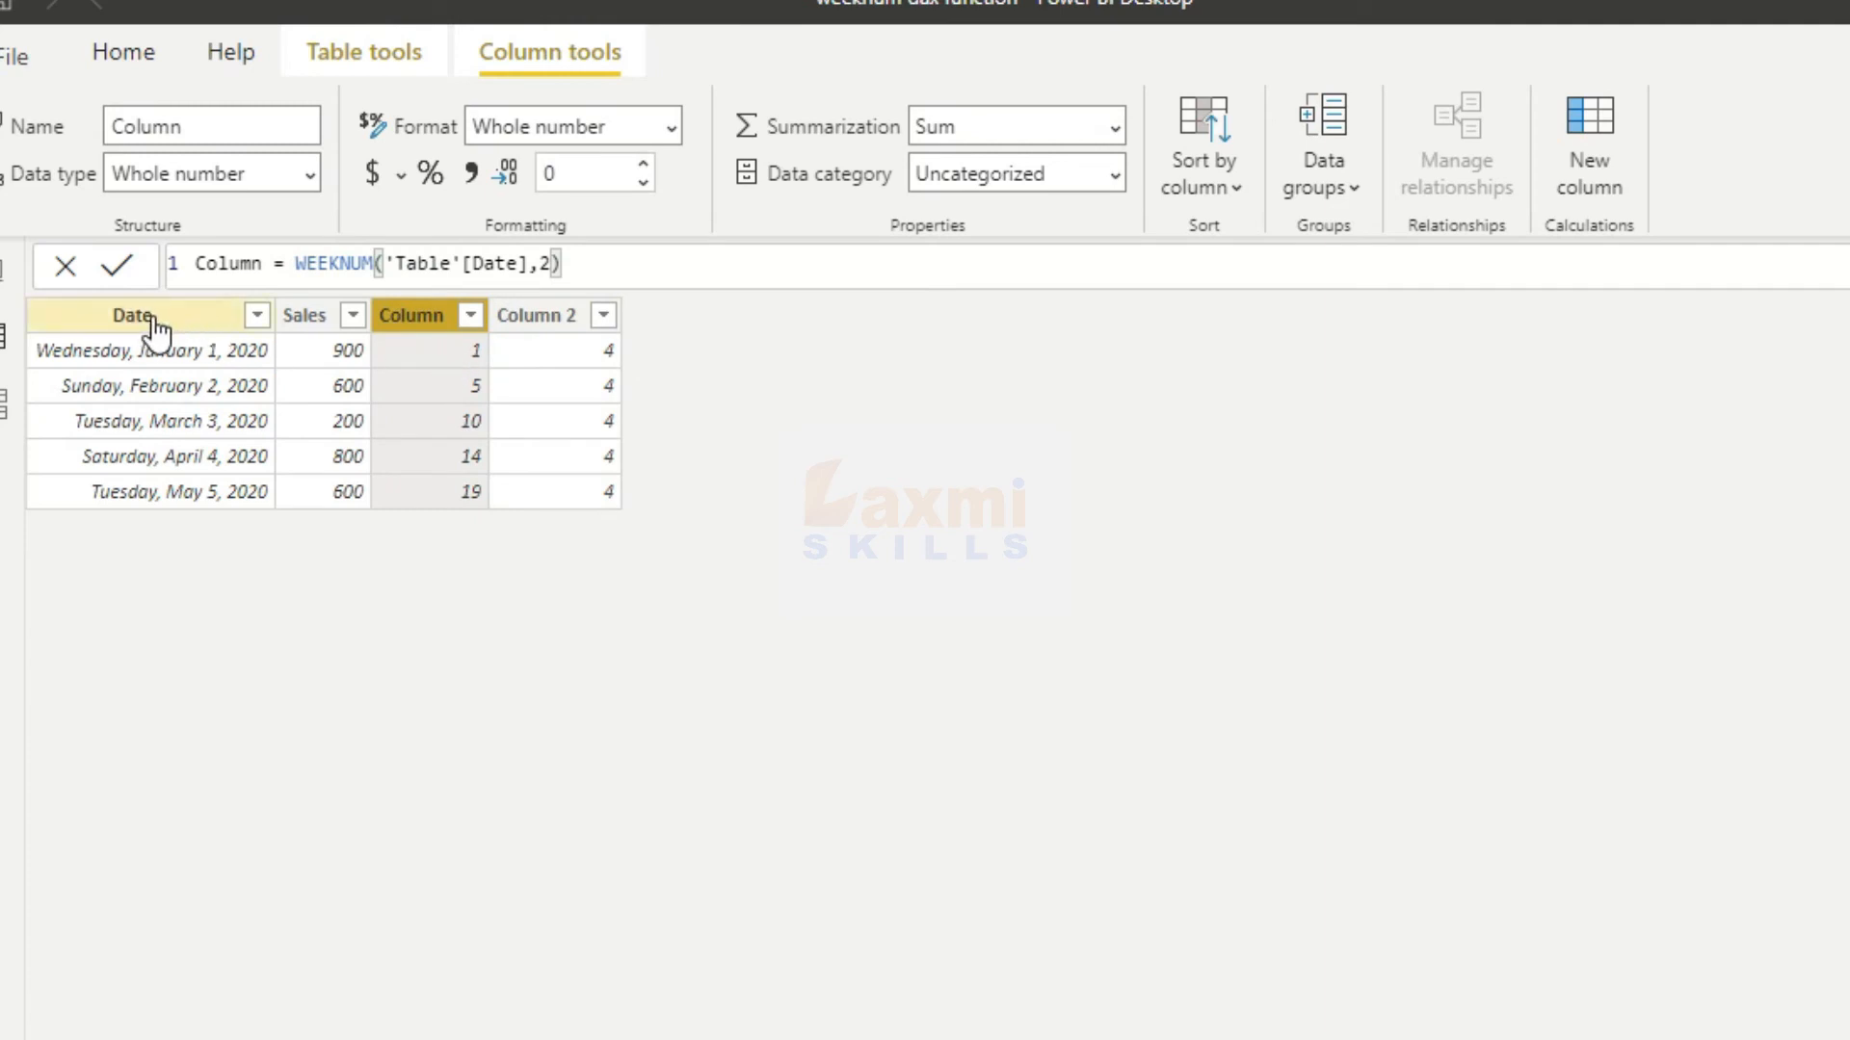
pyautogui.click(95, 323)
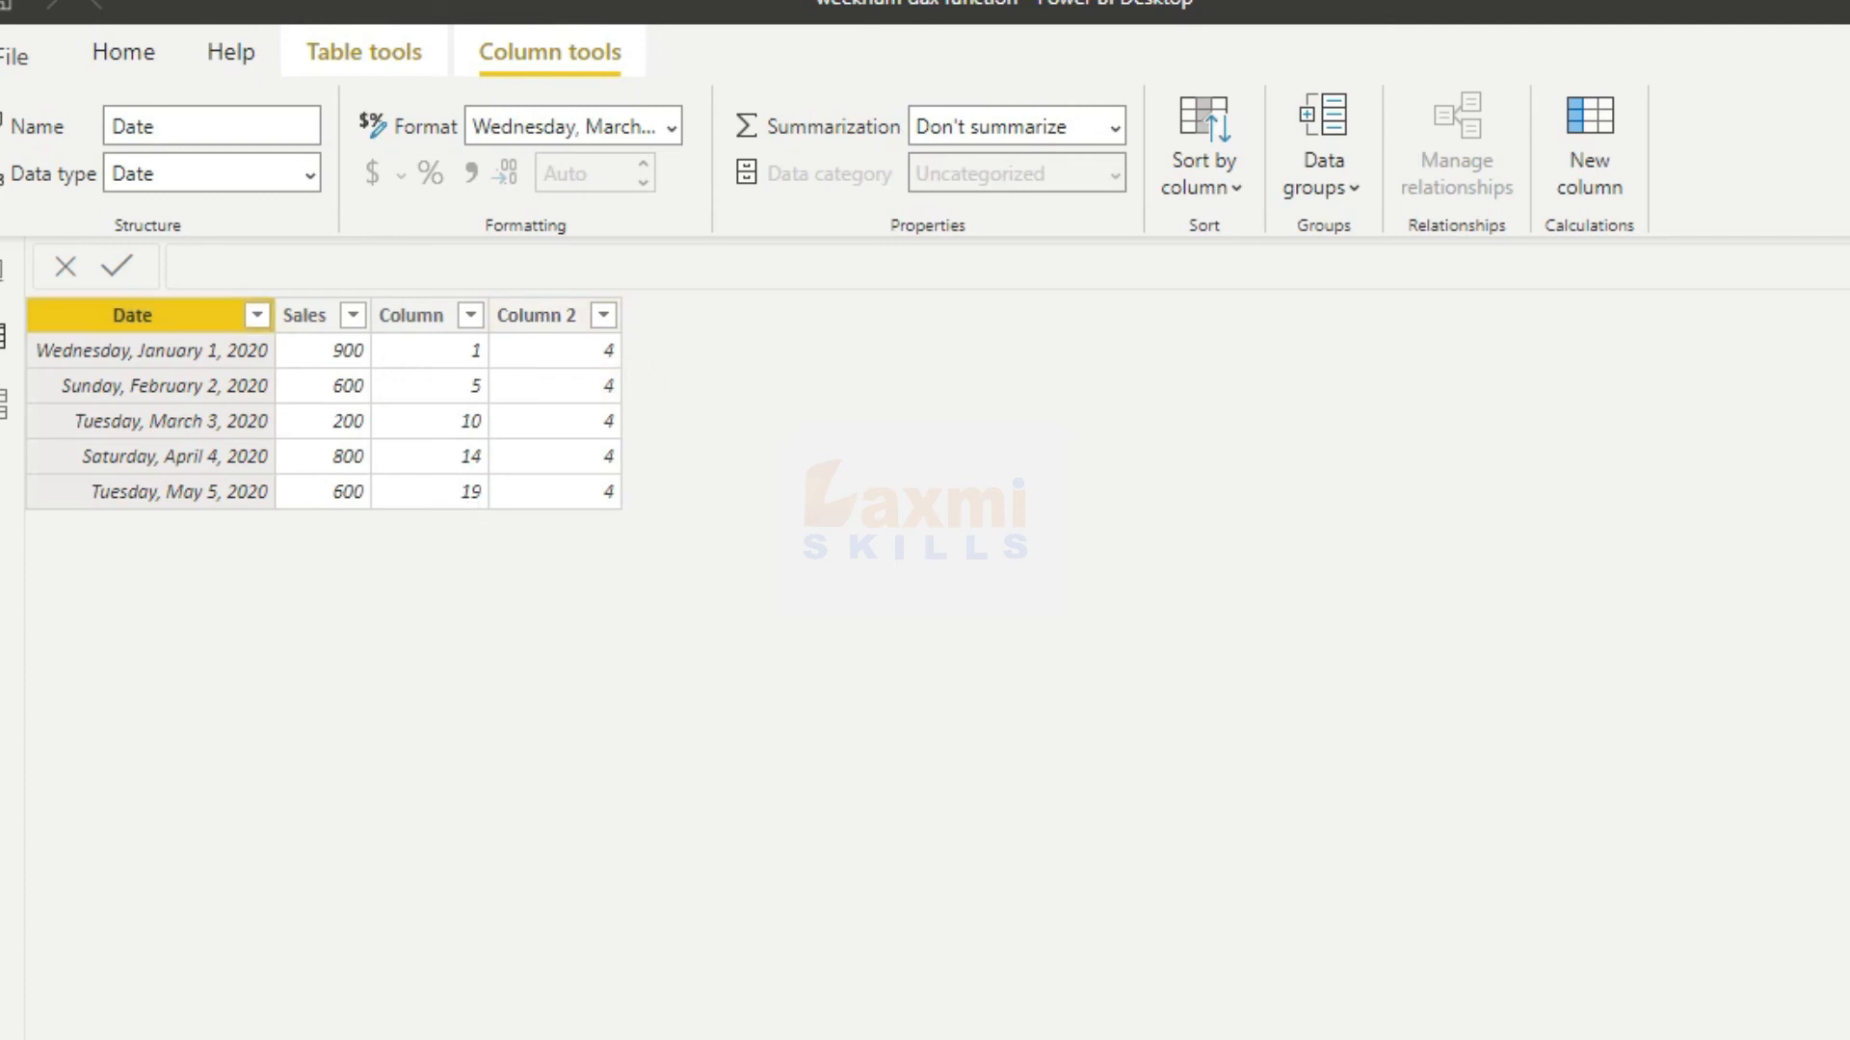
pyautogui.click(417, 316)
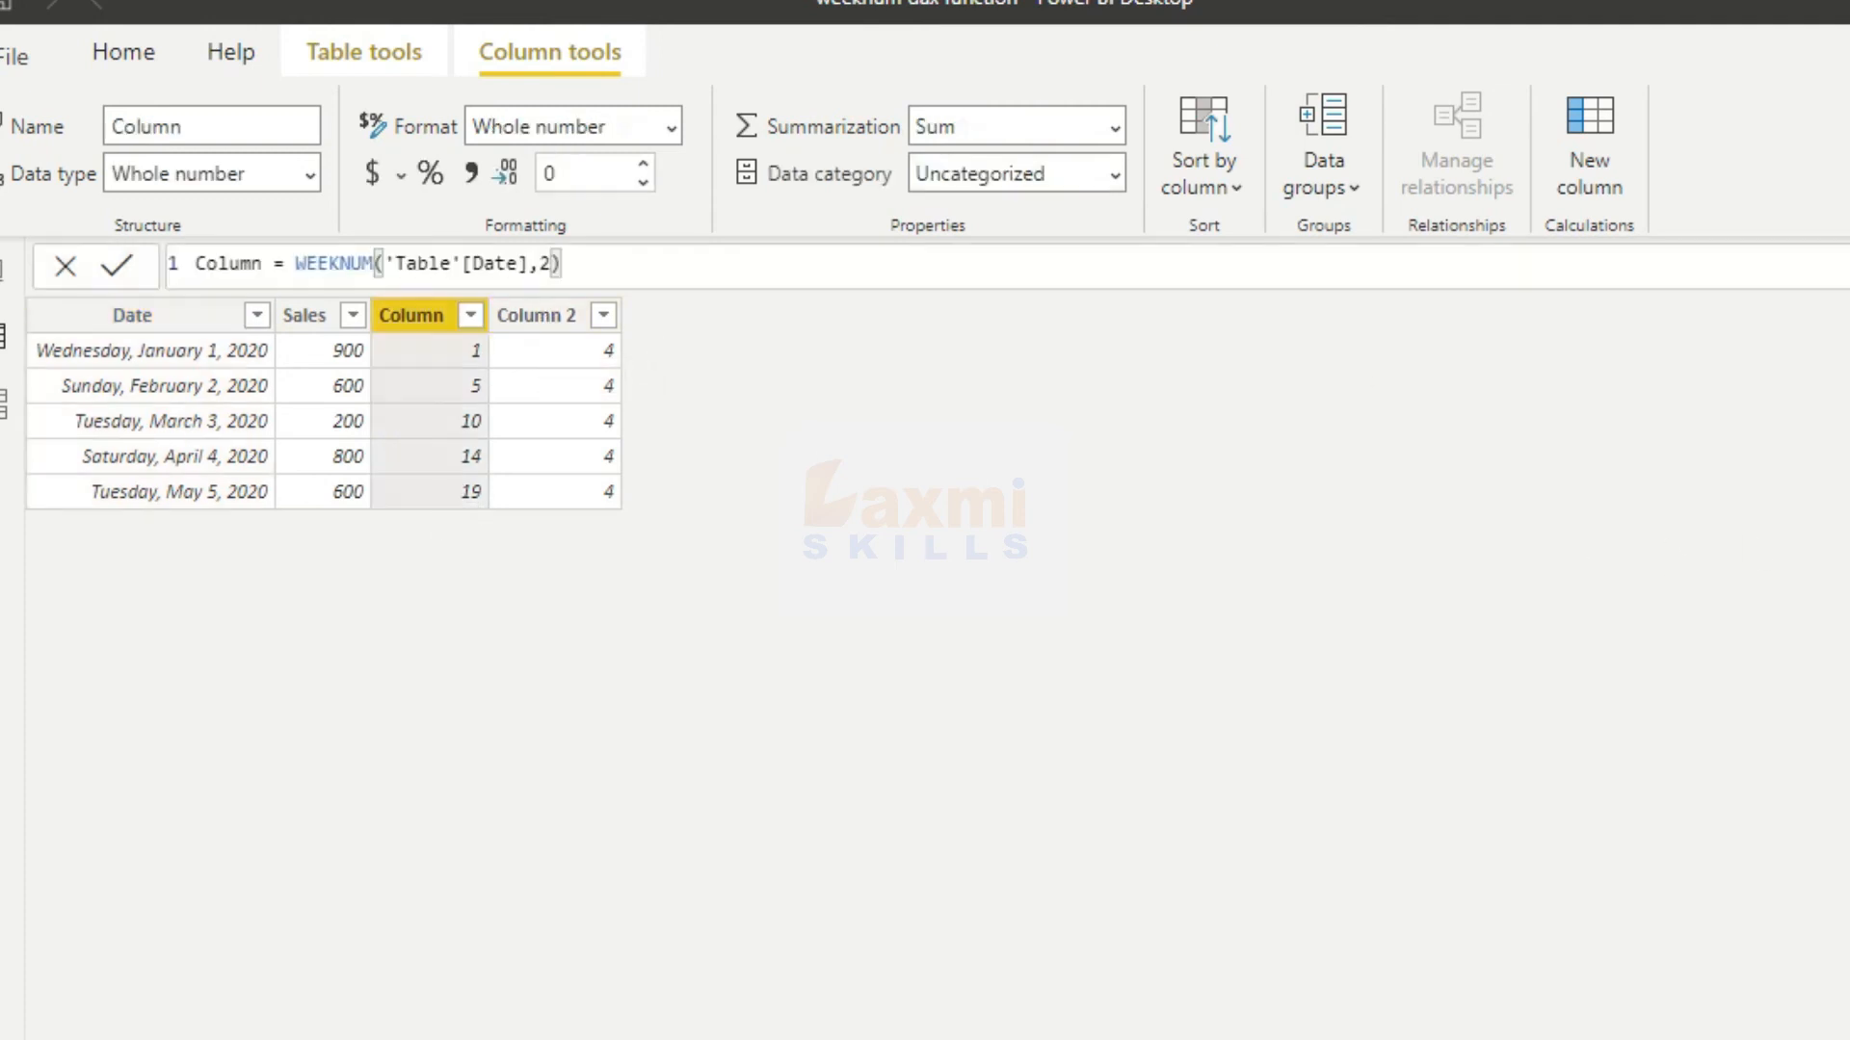
pyautogui.click(1836, 632)
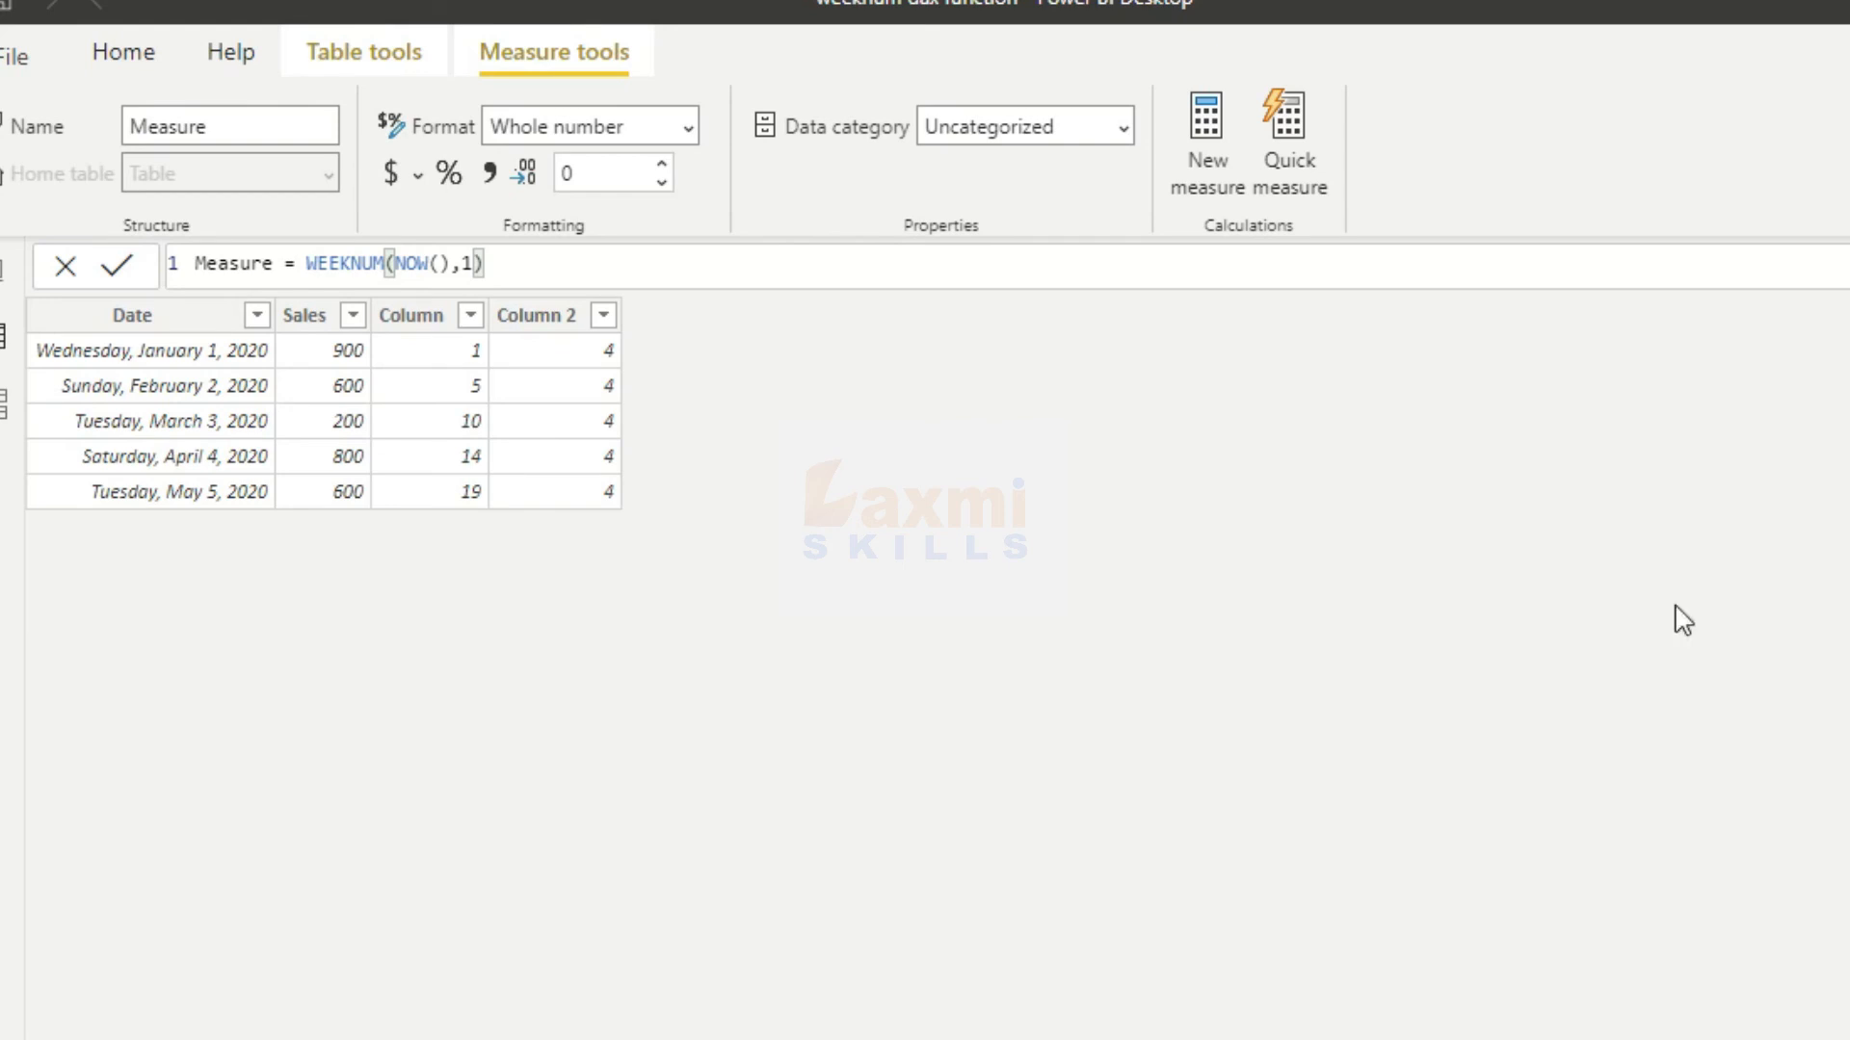
pyautogui.click(8, 274)
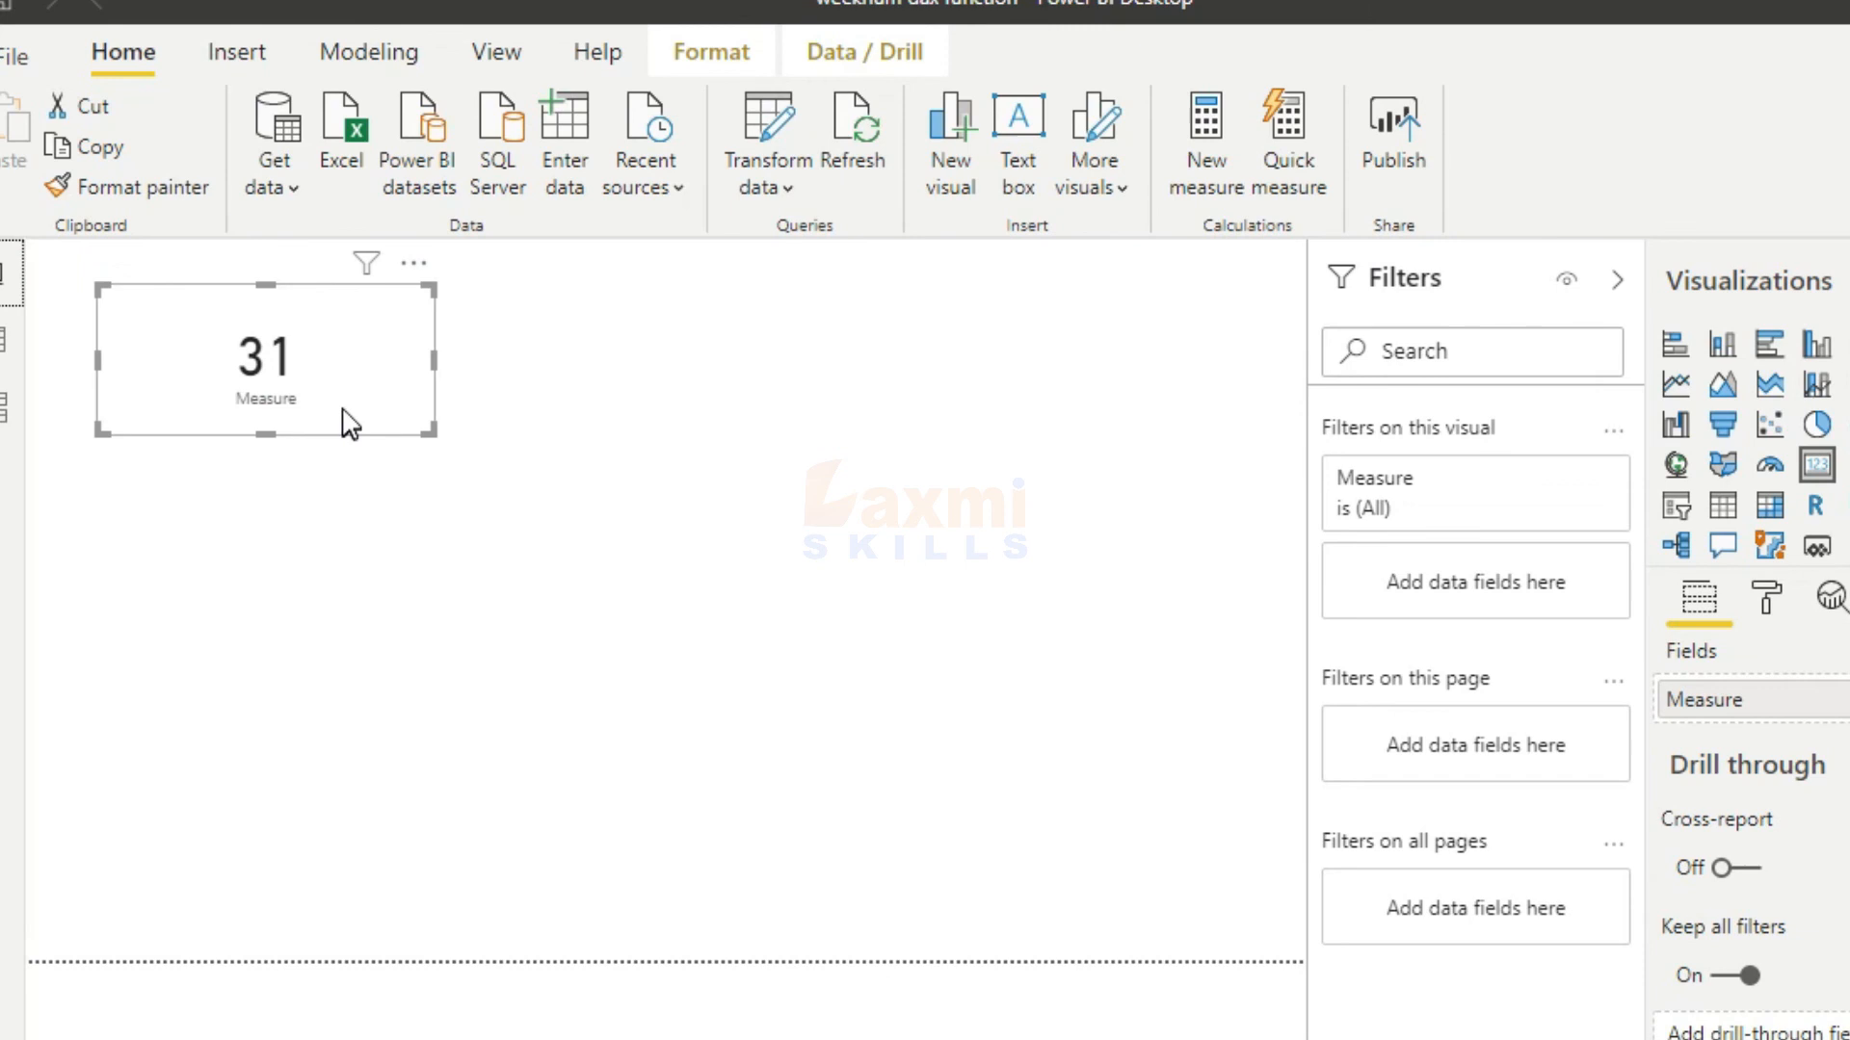
pyautogui.click(372, 392)
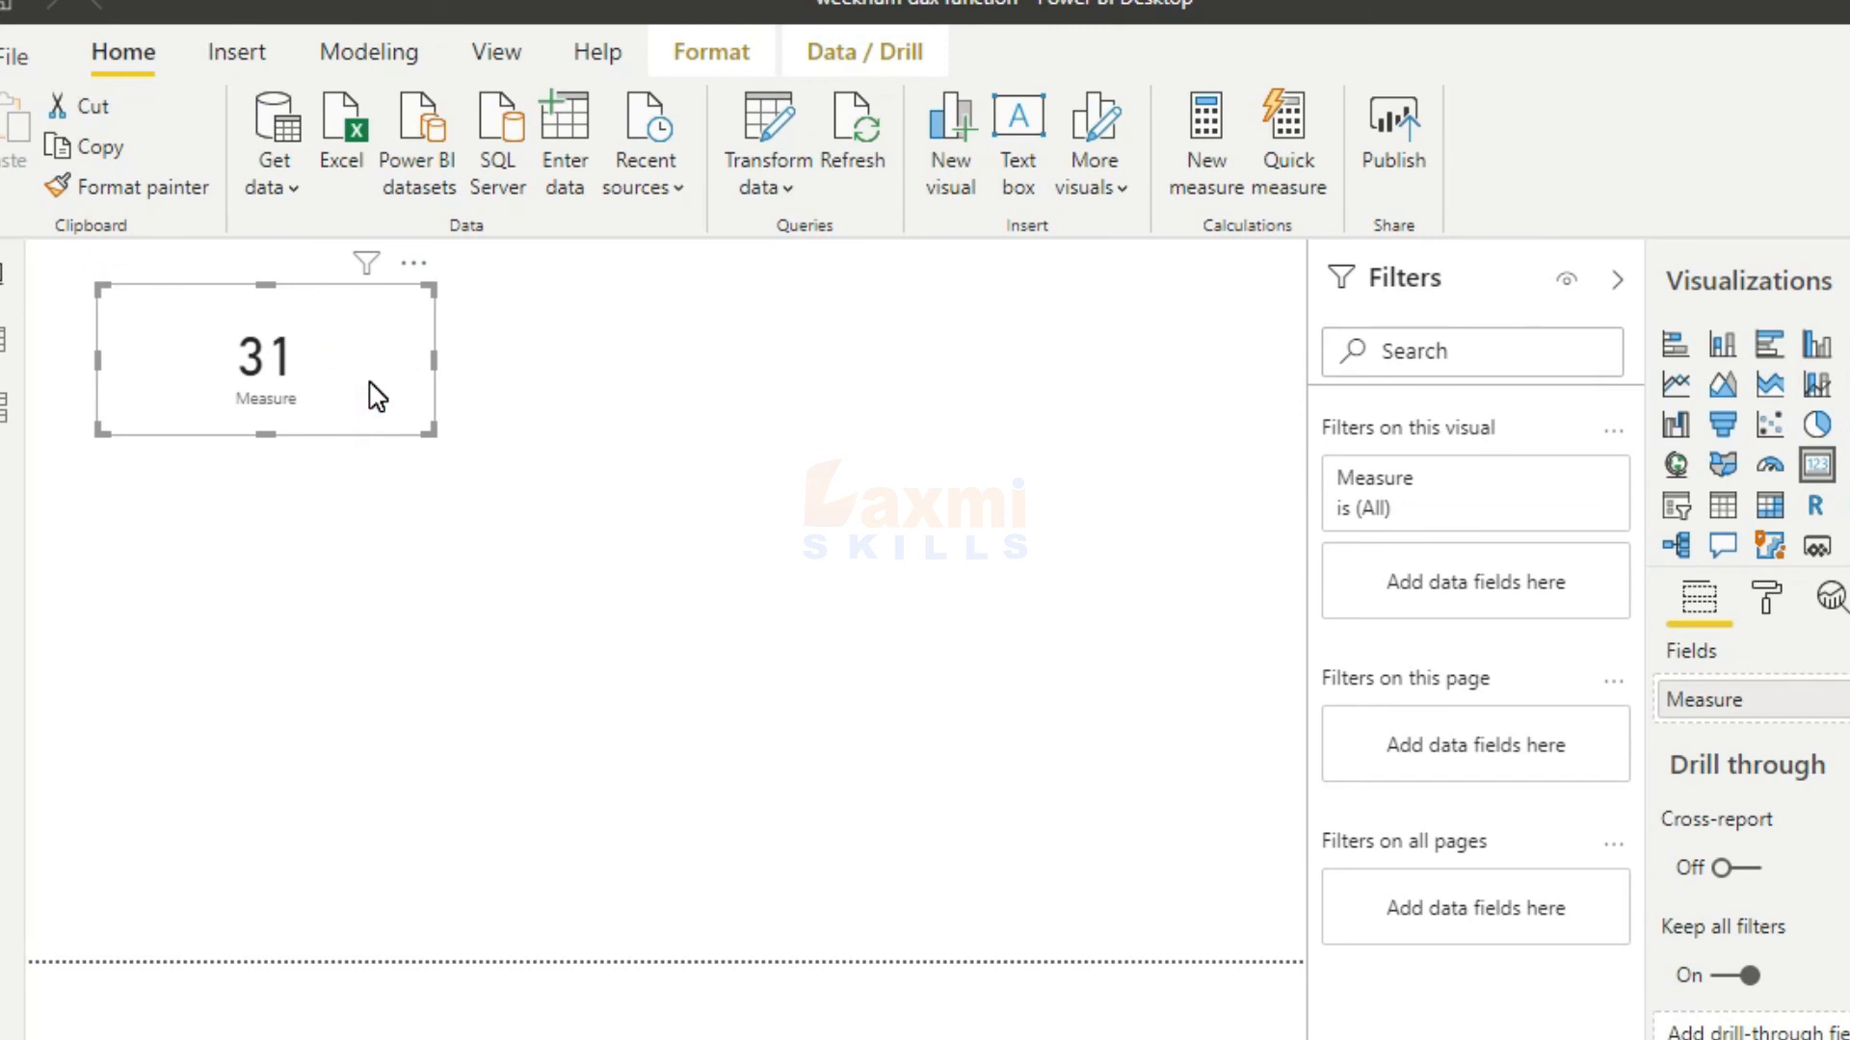